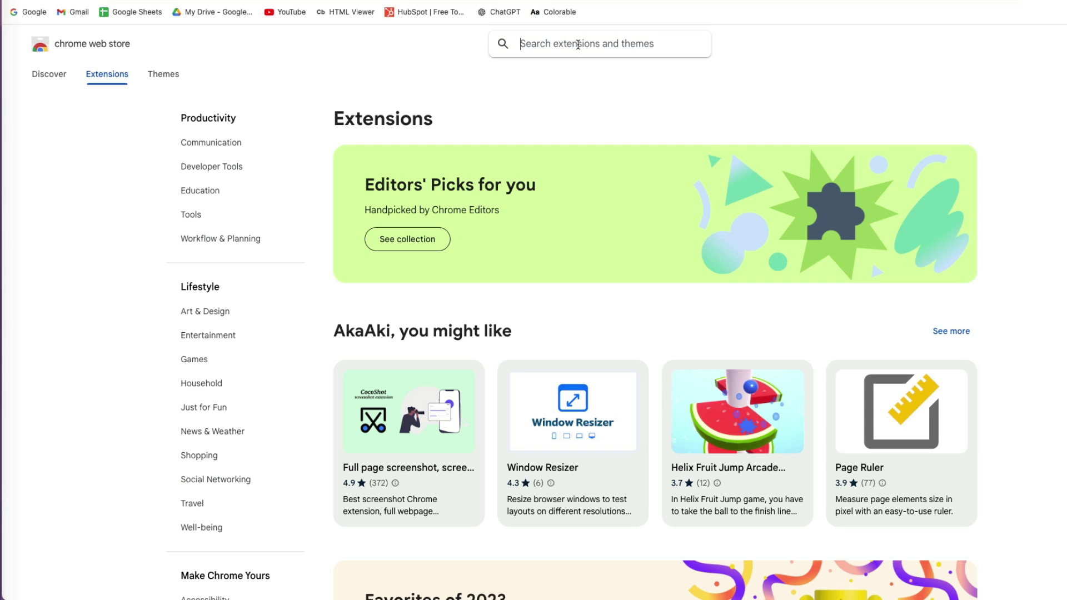
pyautogui.write('dark mode')
# Search the Chrome Web Store for 'dark mode'
pyautogui.press('Return')
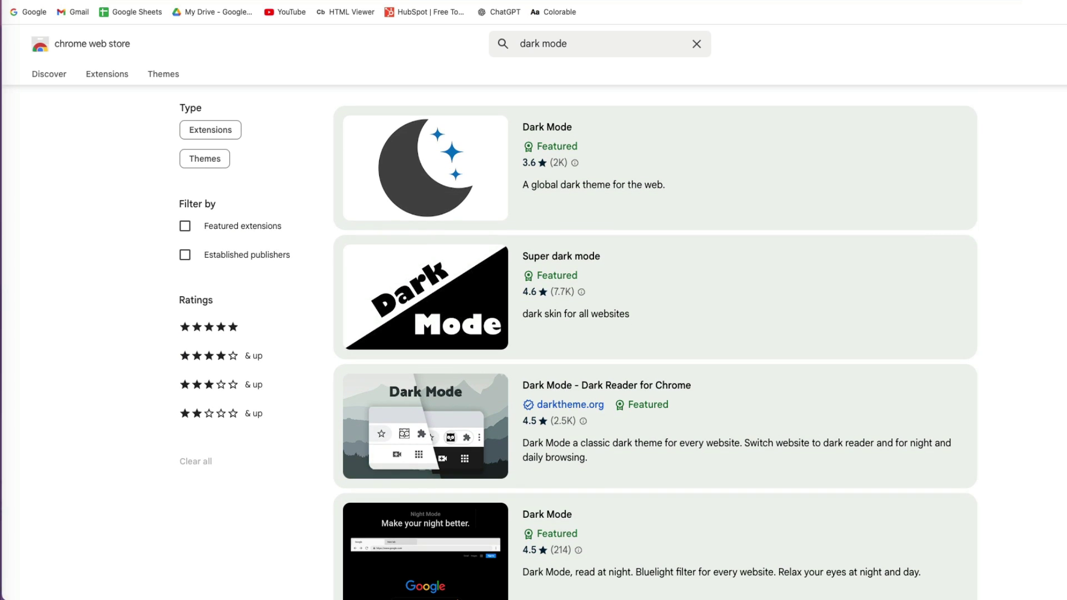
pyautogui.scroll(-3, 656, 341)
pyautogui.scroll(-1, 655, 342)
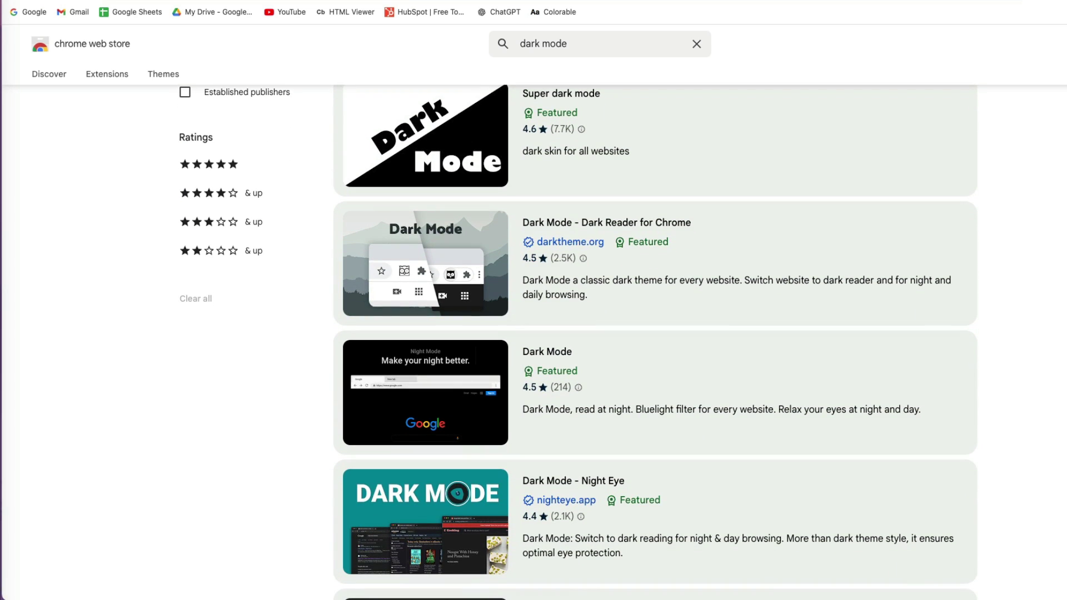
pyautogui.scroll(-3, 656, 342)
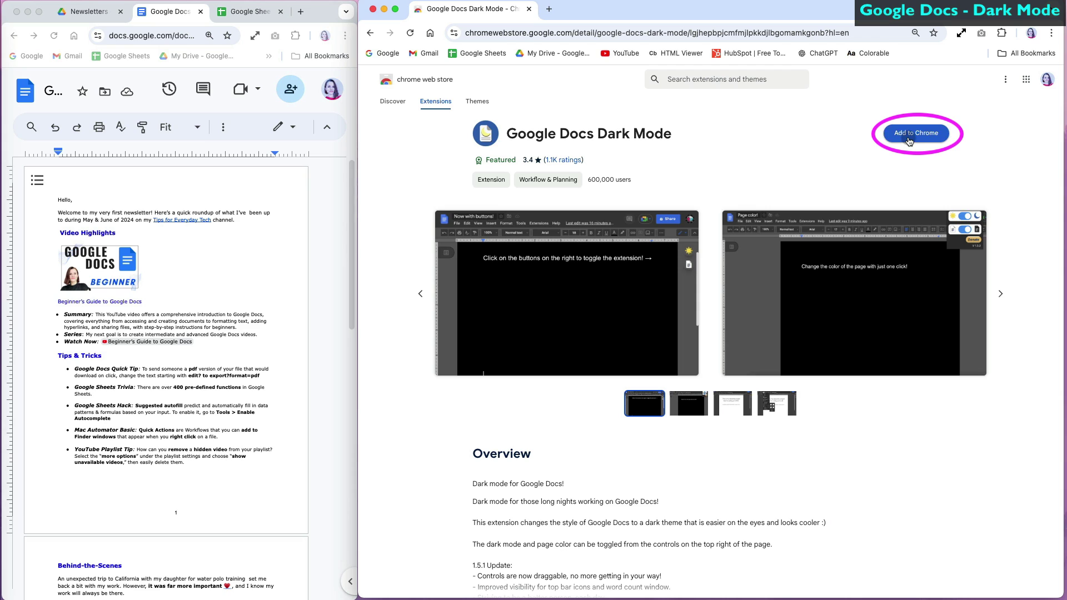
# Add Google Docs Dark Mode to Chrome, pin it, and open its extension details page
pyautogui.click(909, 139)
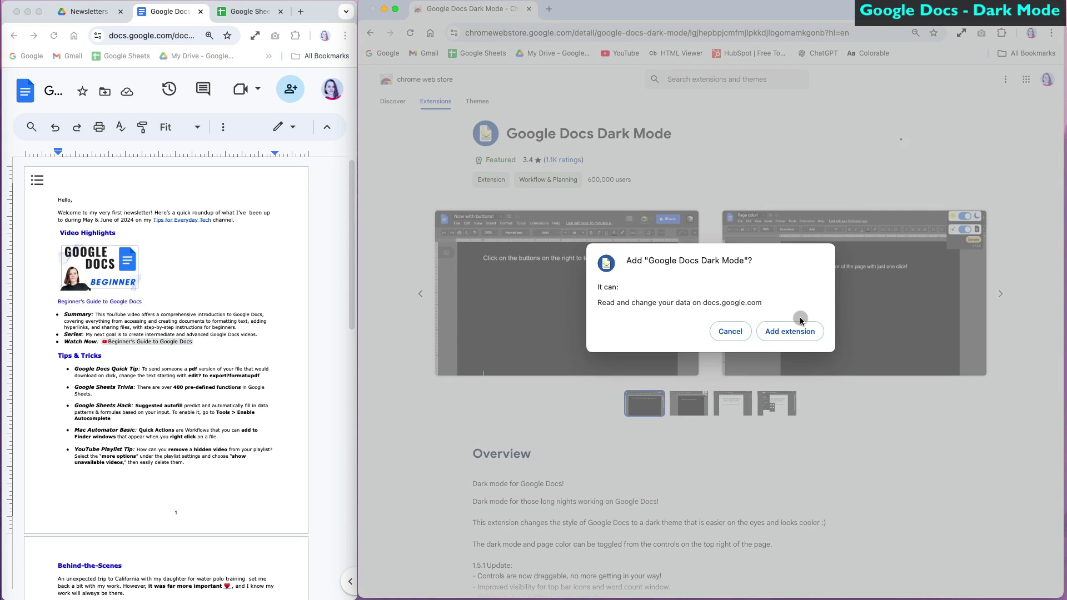
pyautogui.click(790, 329)
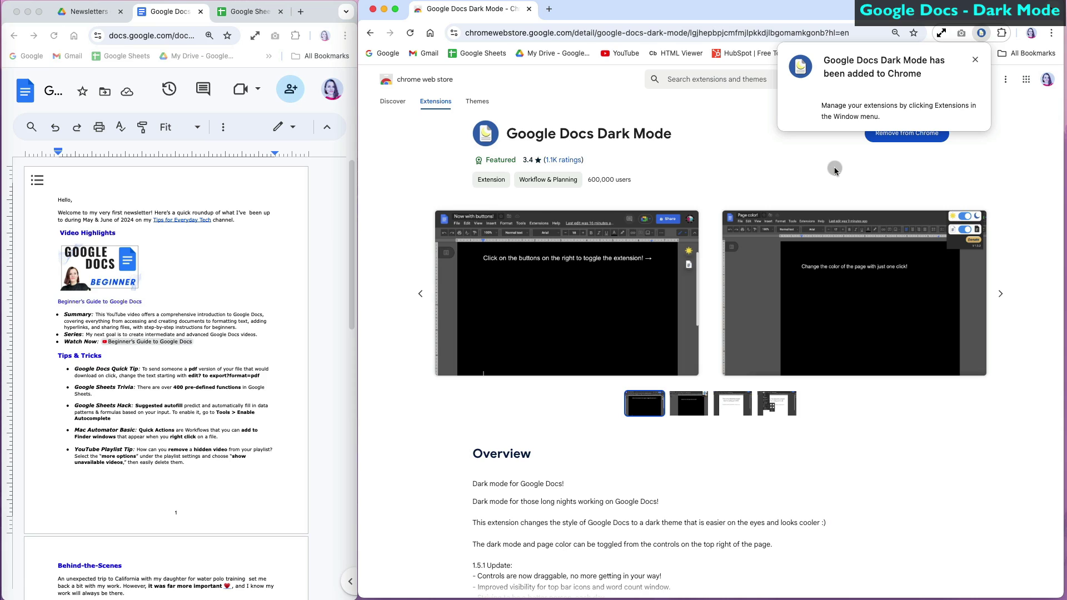
pyautogui.click(1000, 34)
pyautogui.click(961, 167)
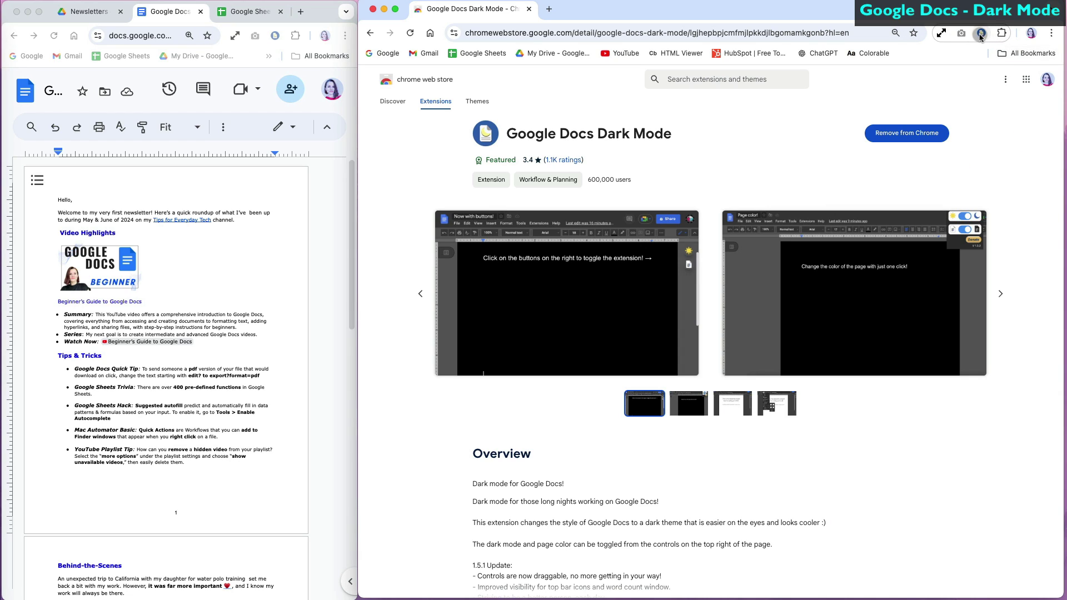
pyautogui.rightClick(981, 33)
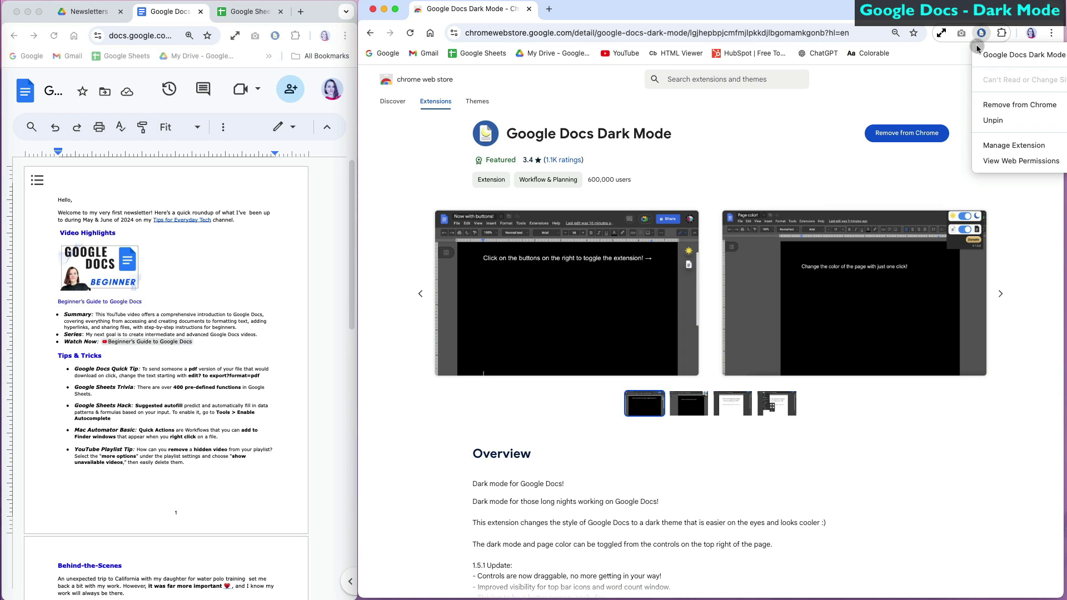
pyautogui.click(992, 147)
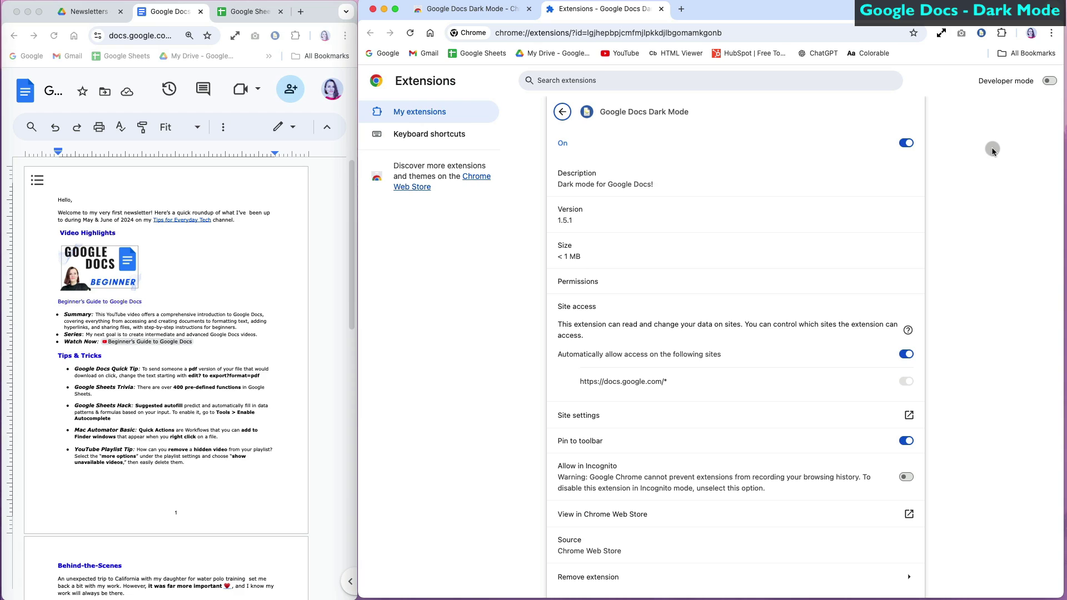
# Reload the extension details page and quit Chrome with Cmd+Q so the extension takes effect
pyautogui.click(413, 35)
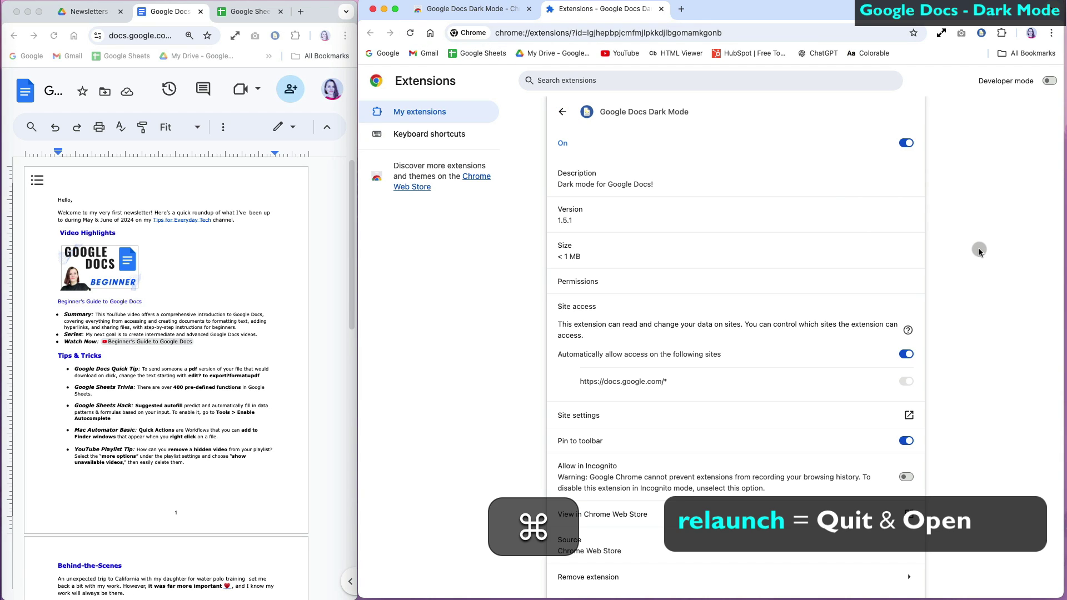
pyautogui.press('super+q')
pyautogui.press('super+q')
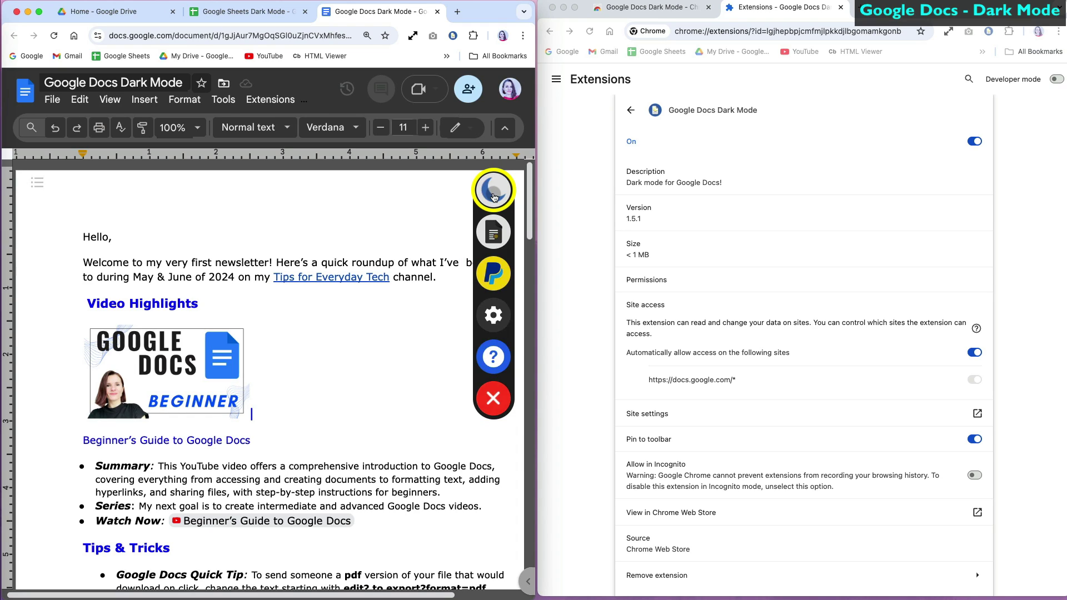
# Toggle the extension's moon/sun and page-colour buttons until the newsletter page turns dark
pyautogui.click(493, 190)
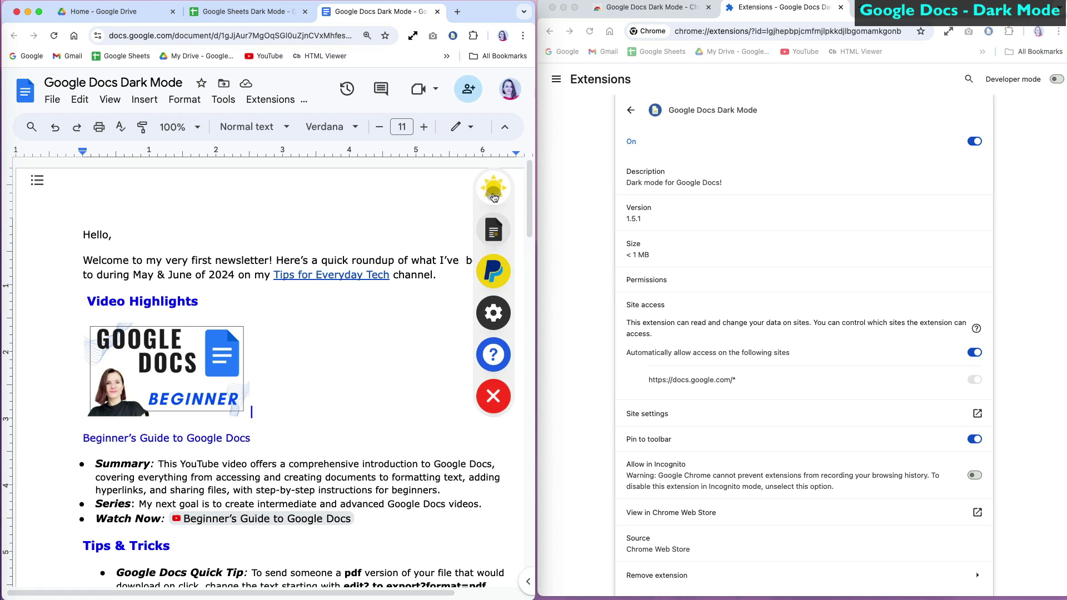
pyautogui.click(493, 193)
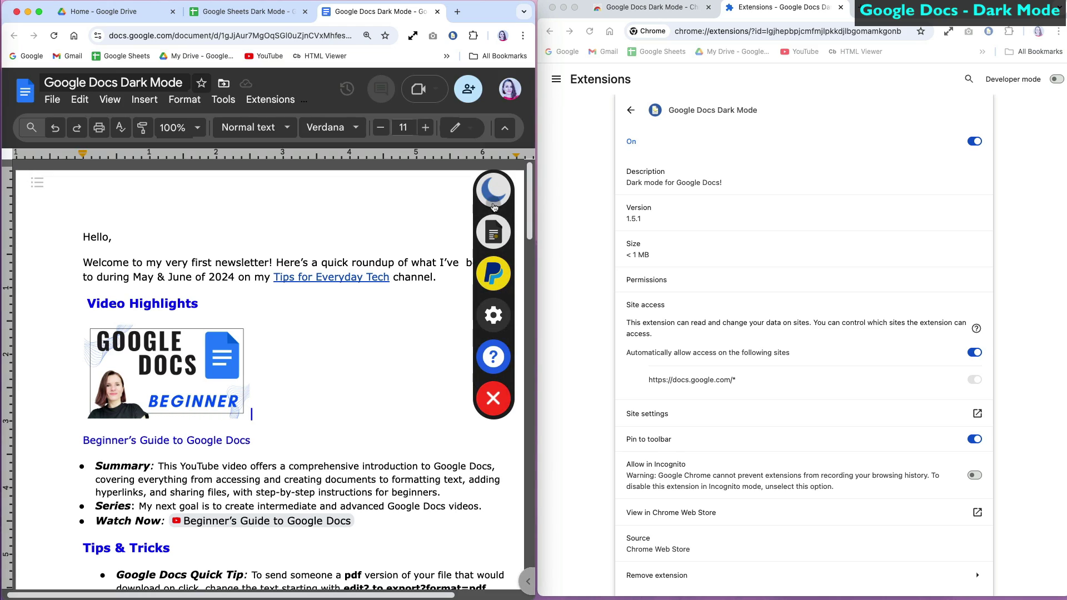
pyautogui.click(496, 238)
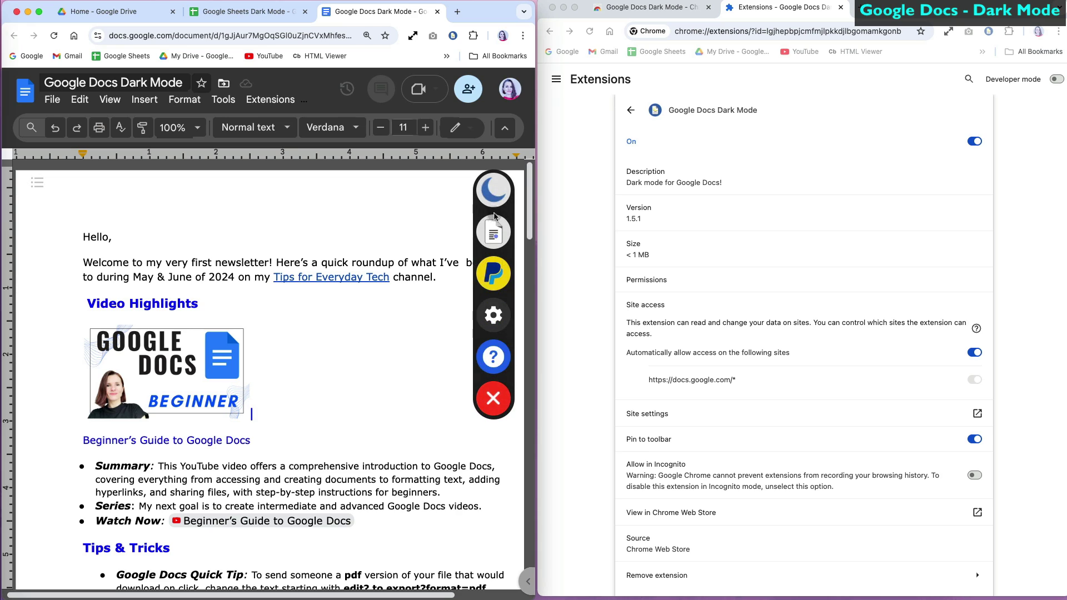
pyautogui.click(494, 232)
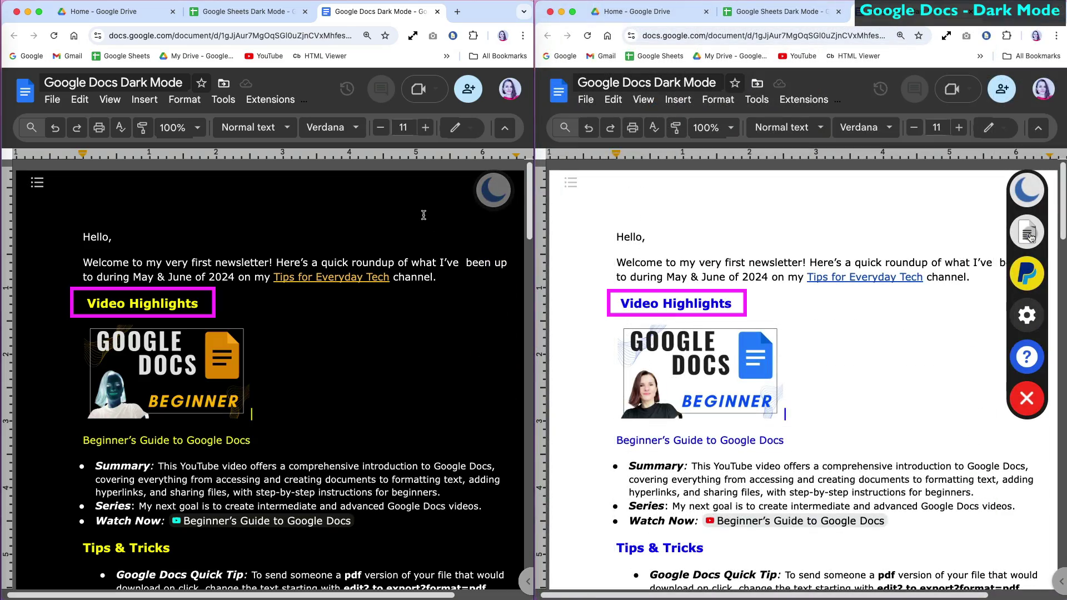
pyautogui.scroll(-10, 435, 362)
pyautogui.scroll(-6, 435, 362)
pyautogui.scroll(-8, 434, 362)
pyautogui.scroll(10, 434, 362)
pyautogui.scroll(10, 434, 362)
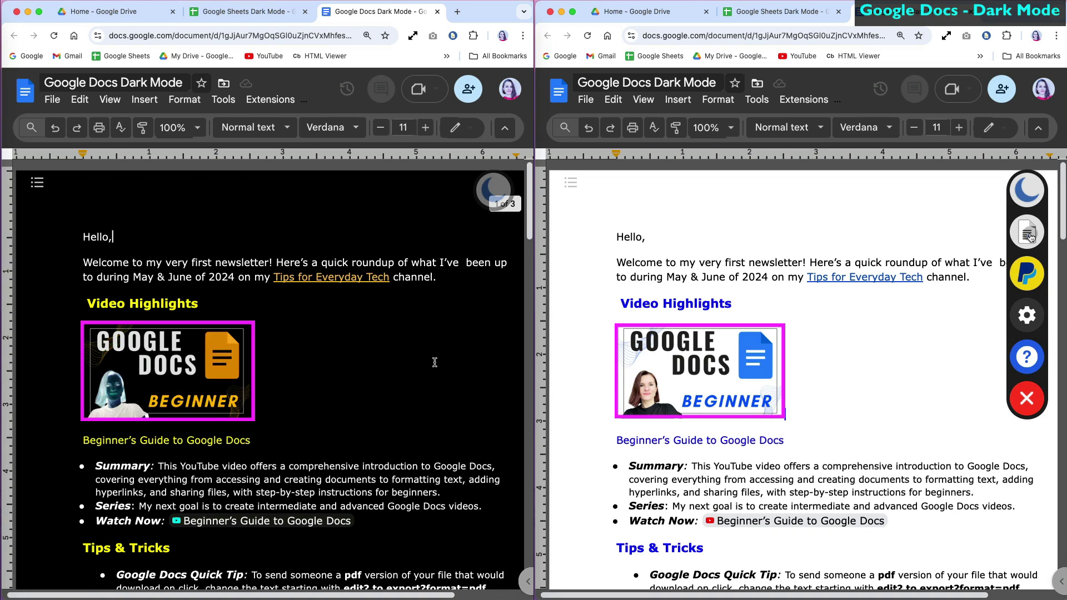
# Check the Drive and Sheets tabs, return the newsletter to light mode, and switch the extension off
pyautogui.click(113, 13)
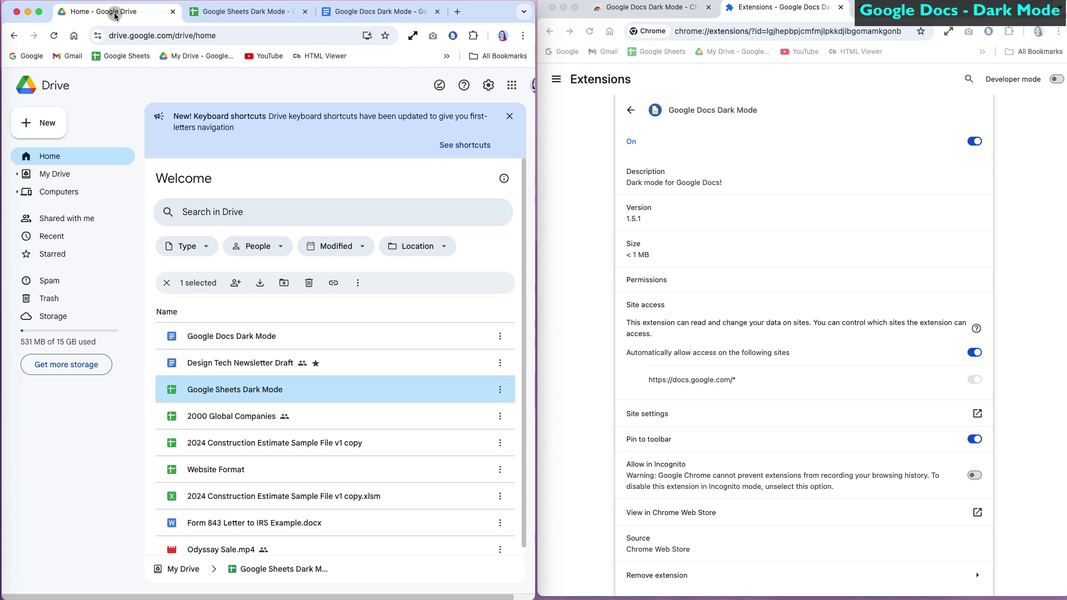
pyautogui.click(54, 35)
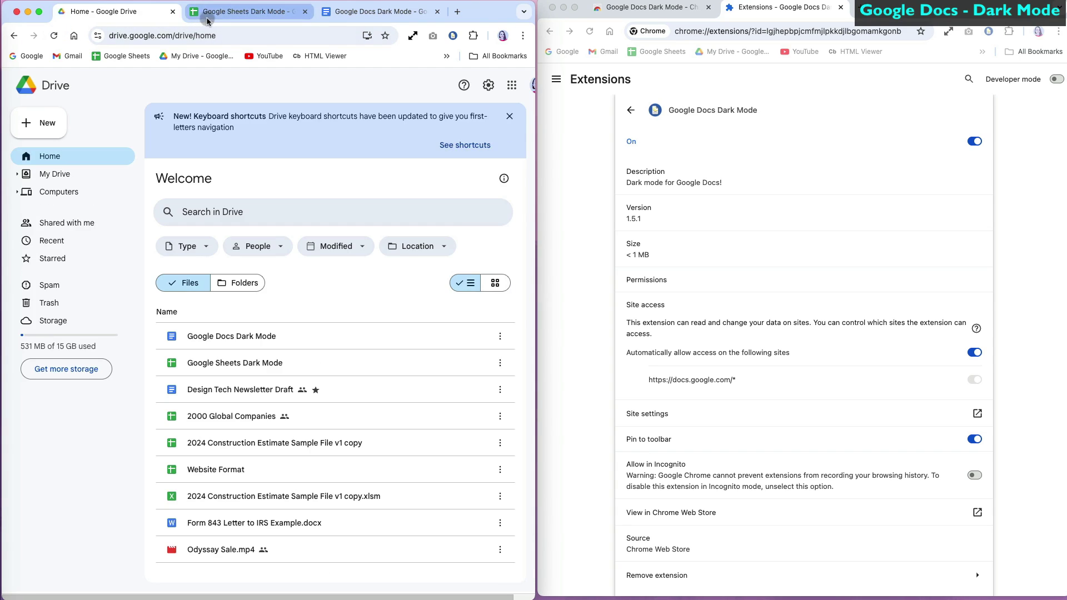
pyautogui.click(209, 17)
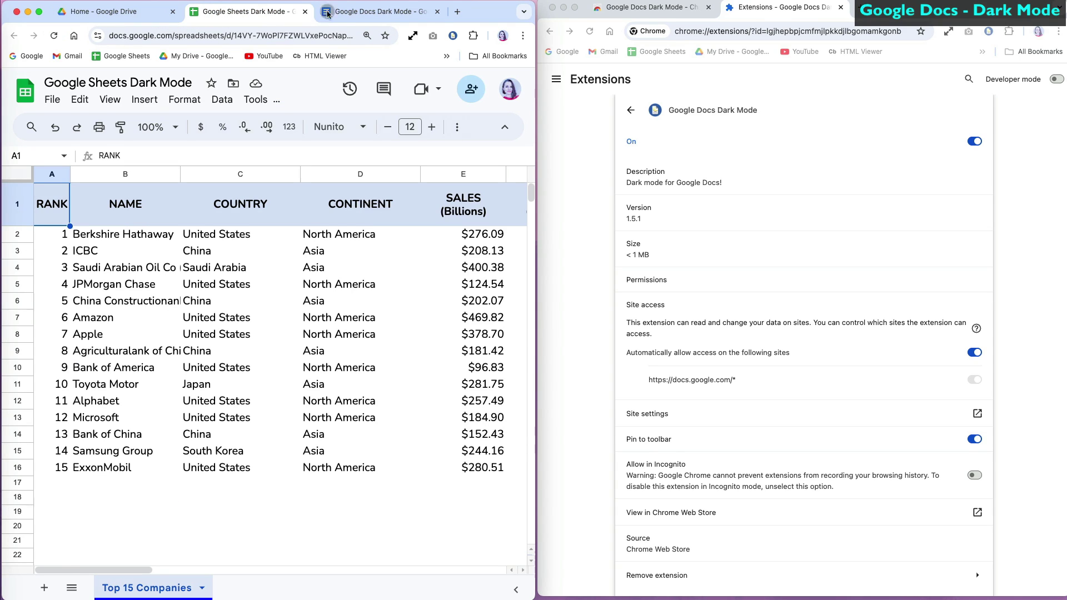
pyautogui.click(336, 13)
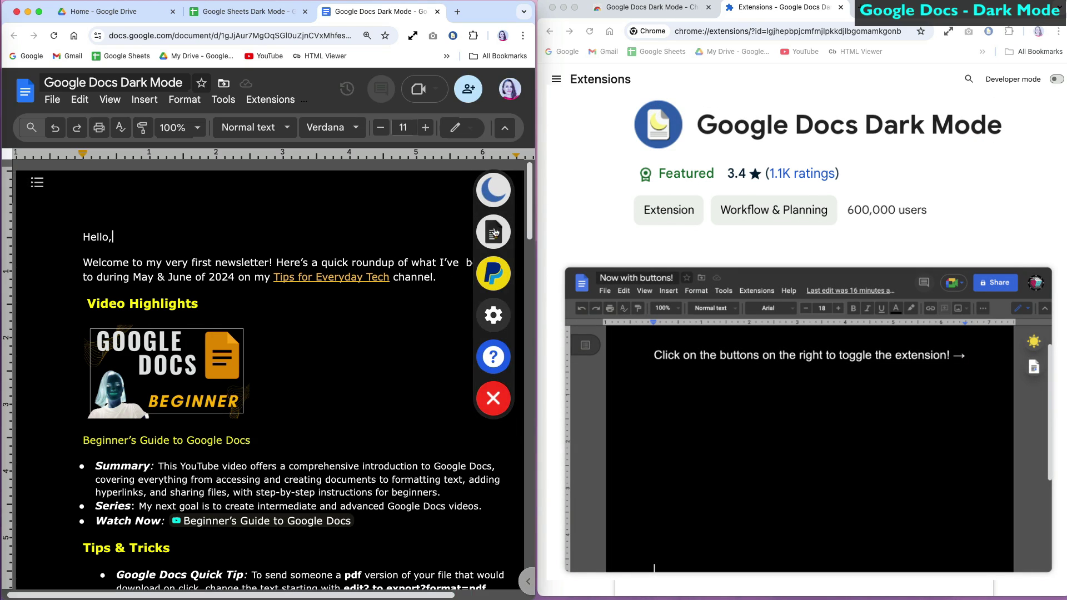
pyautogui.click(494, 232)
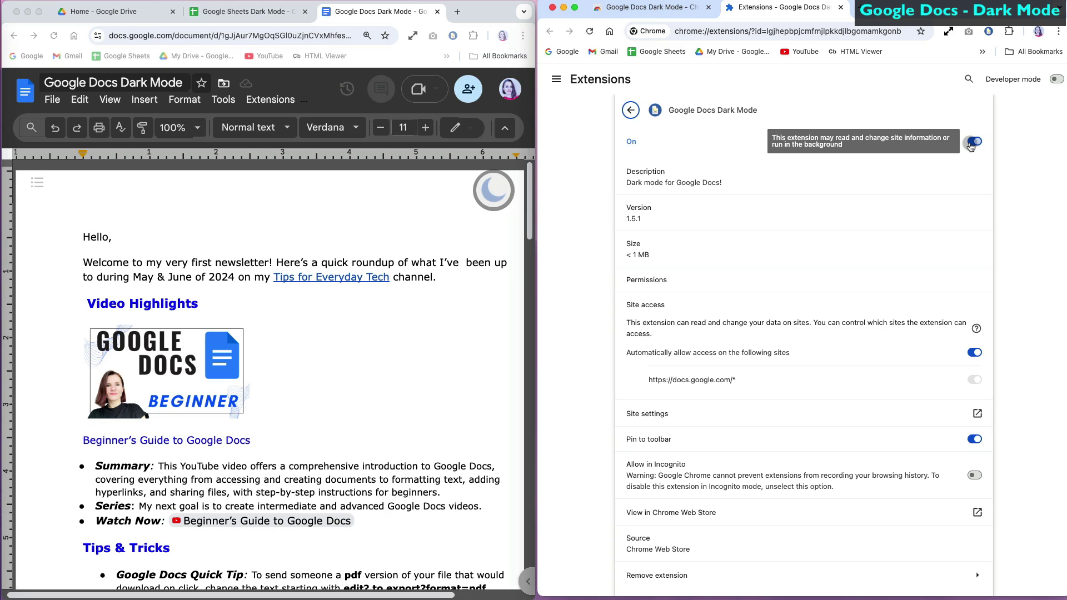
pyautogui.click(973, 142)
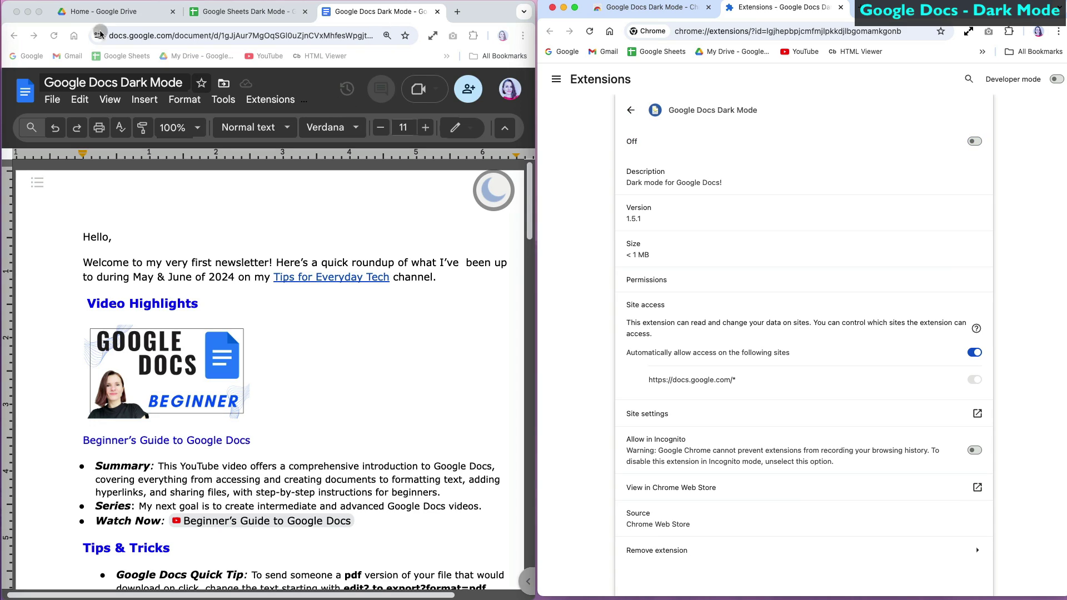
# Quit Chrome with Cmd+Q to apply the disabled Google Docs Dark Mode extension
pyautogui.press('super+q')
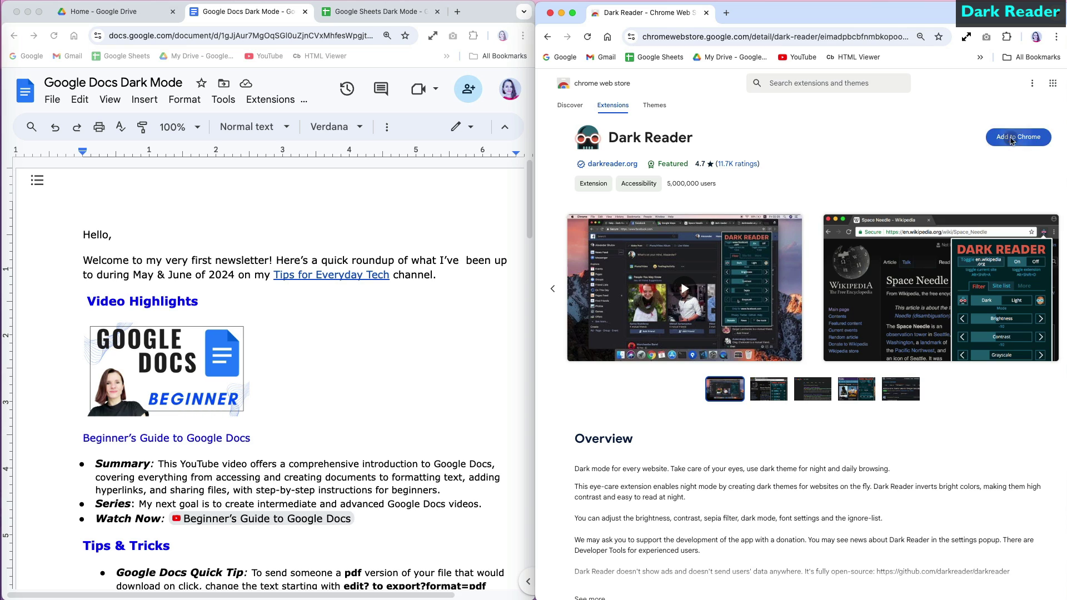
# Add Dark Reader to Chrome, pin it to the toolbar, and open its extension options
pyautogui.click(1001, 140)
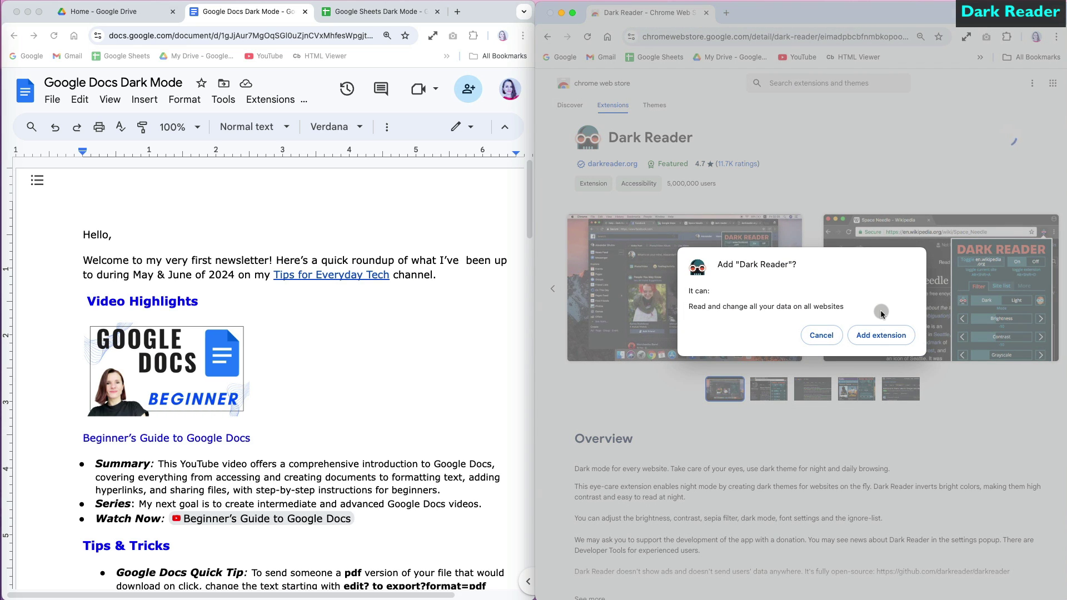
pyautogui.click(880, 335)
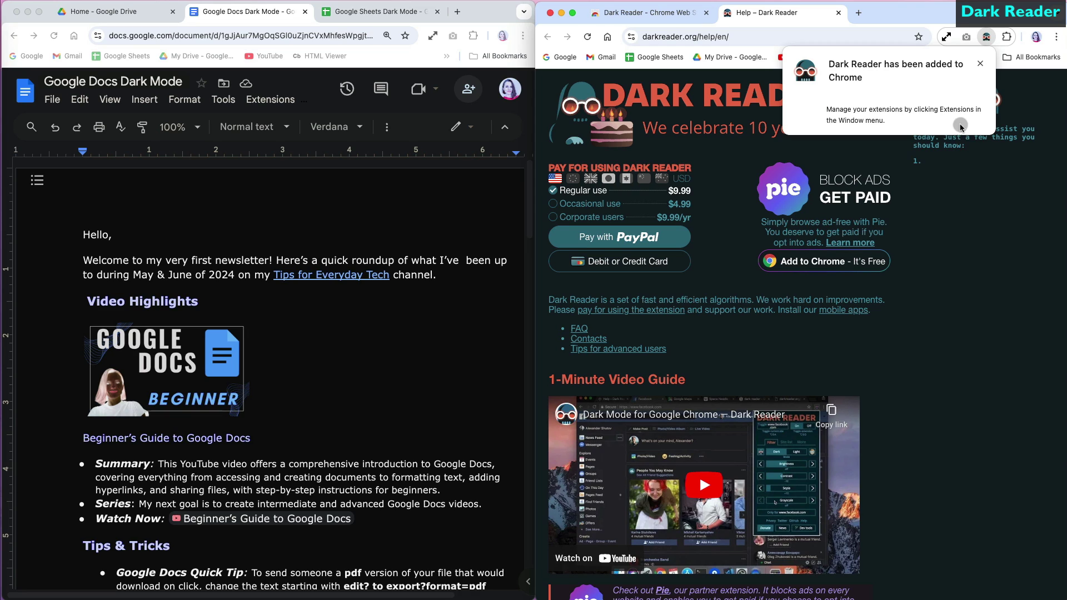
pyautogui.click(979, 64)
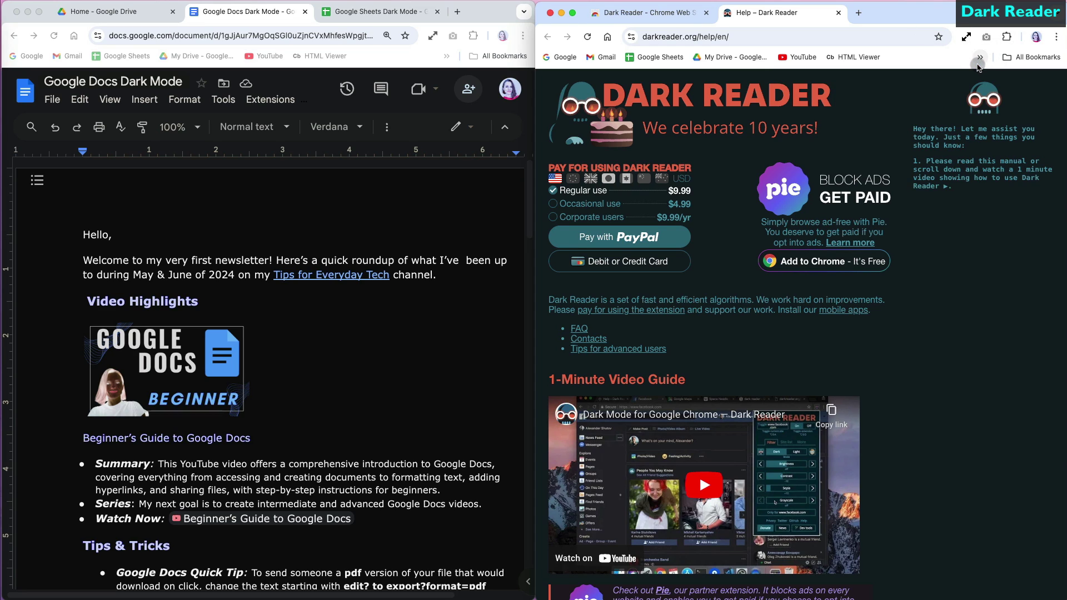
pyautogui.click(1007, 37)
pyautogui.click(968, 123)
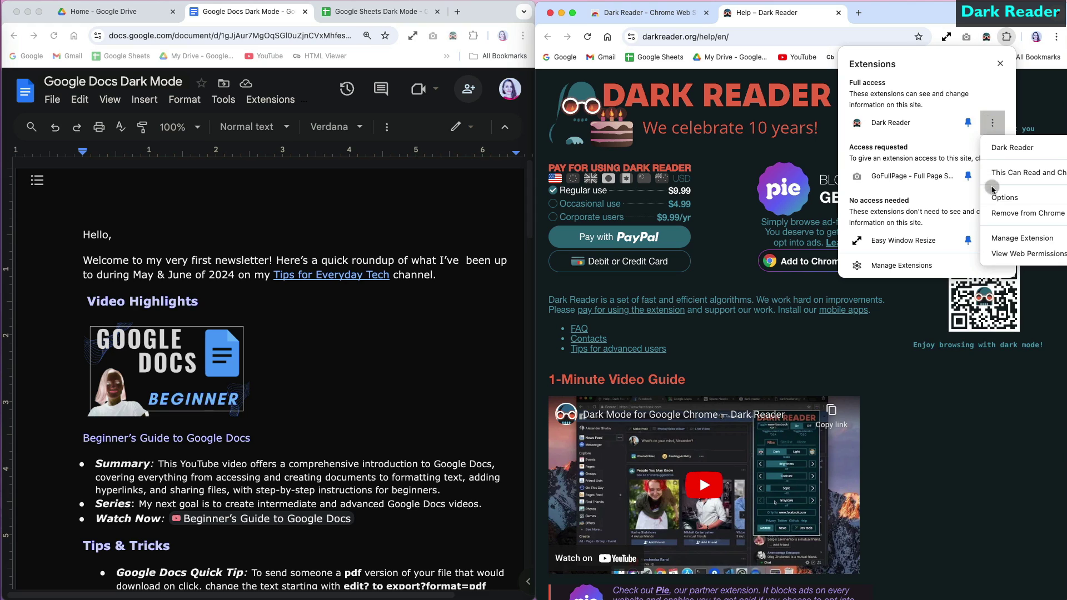
pyautogui.click(994, 197)
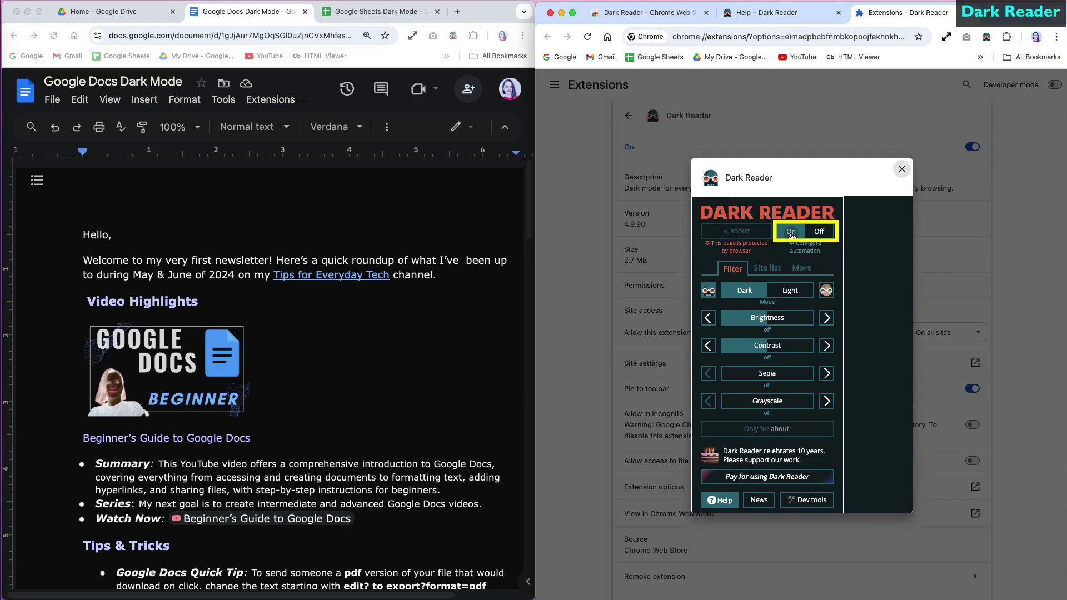
pyautogui.click(813, 233)
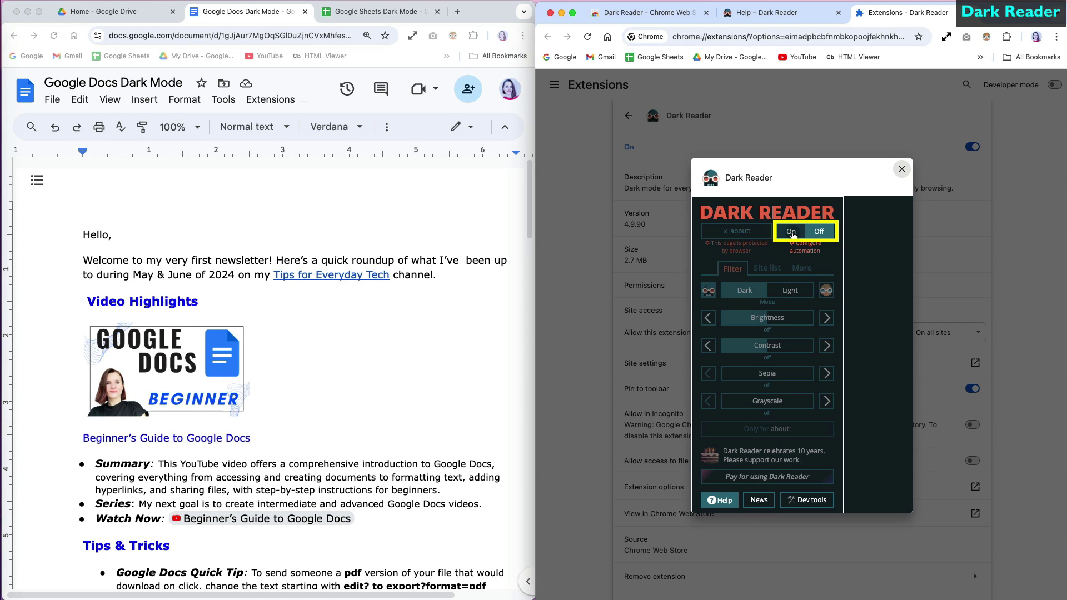
pyautogui.click(793, 234)
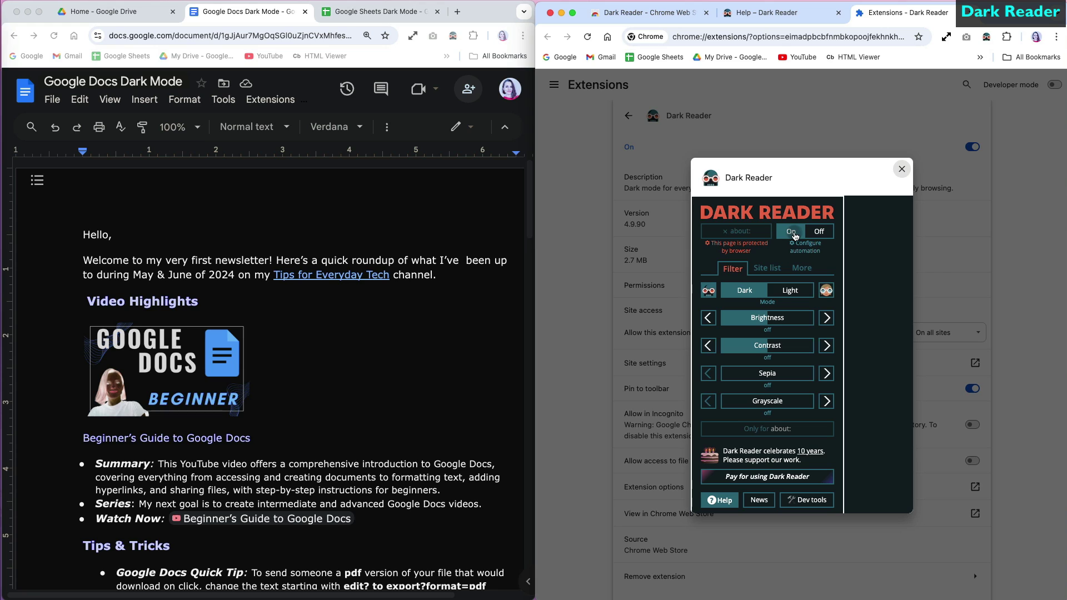
pyautogui.click(819, 233)
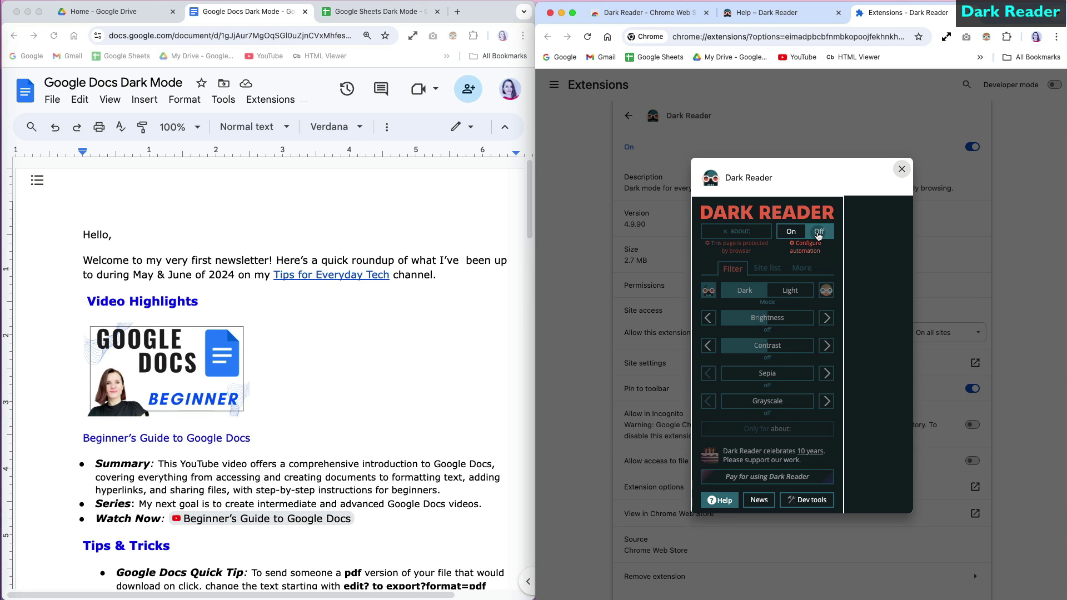
pyautogui.click(792, 232)
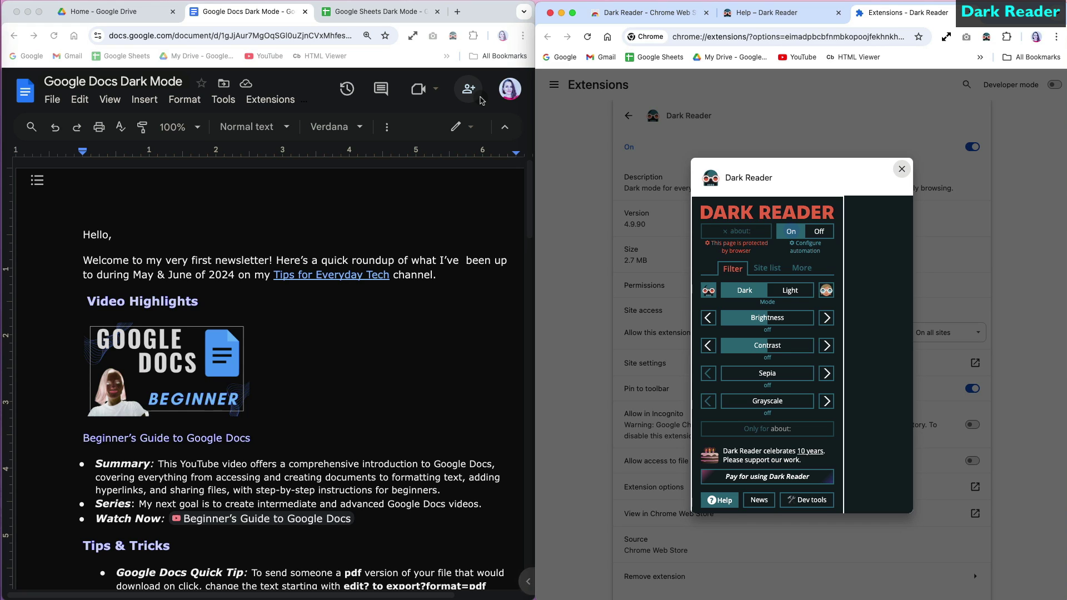
# Check the Sheets and Drive tabs, then toggle Dark Reader between light and dark on the Doc
pyautogui.click(396, 16)
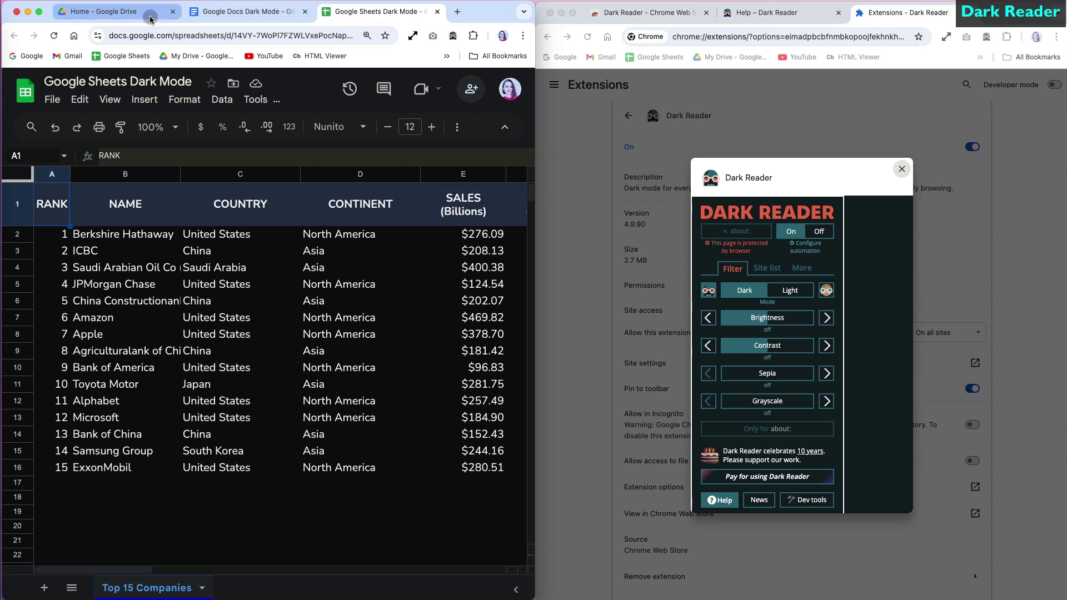
pyautogui.click(149, 17)
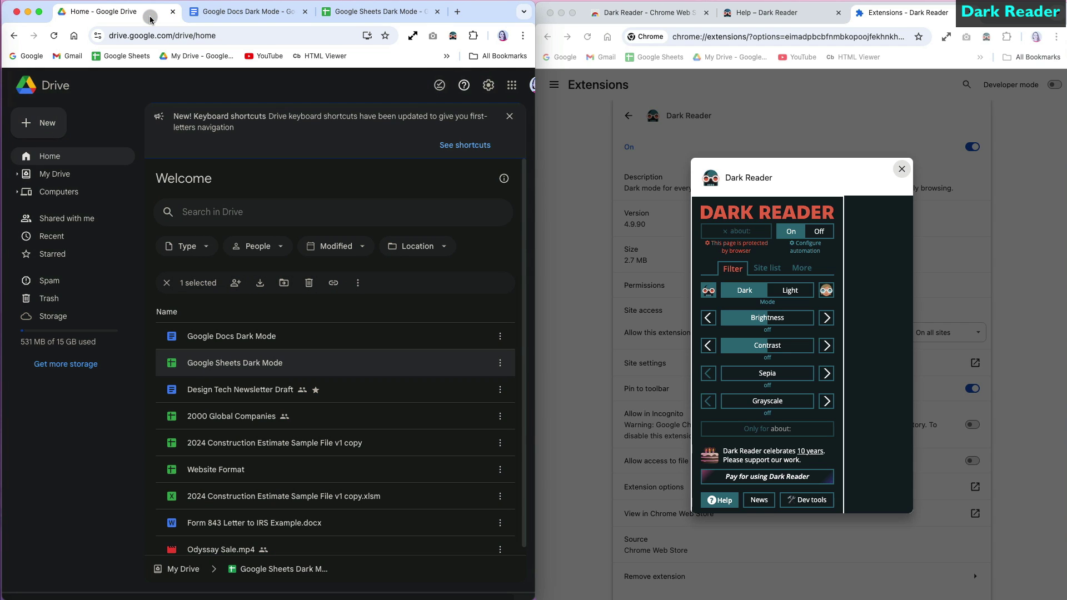
pyautogui.click(217, 12)
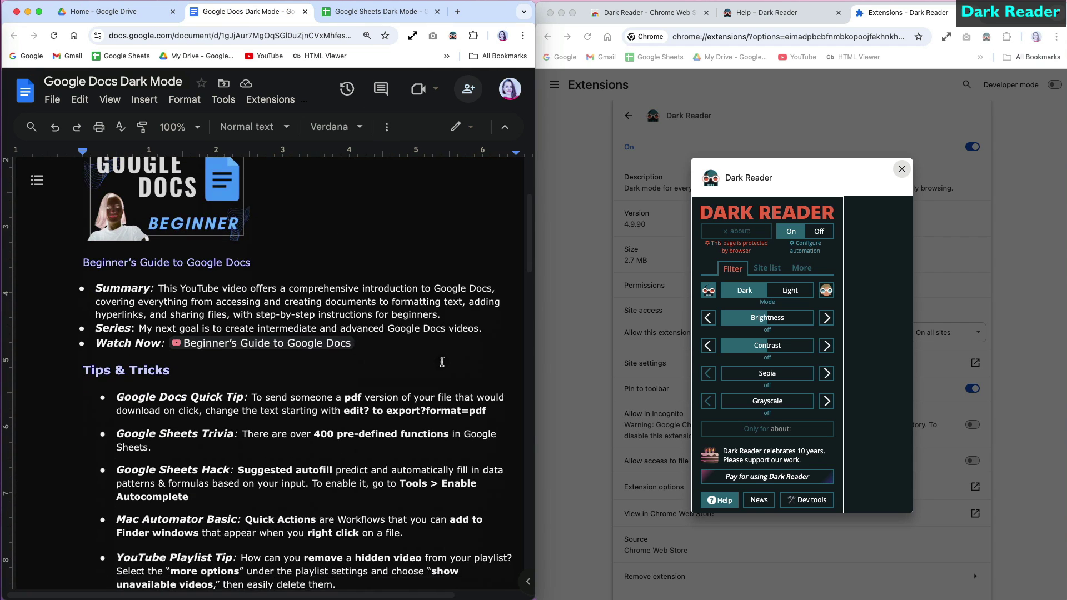
pyautogui.scroll(3, 442, 362)
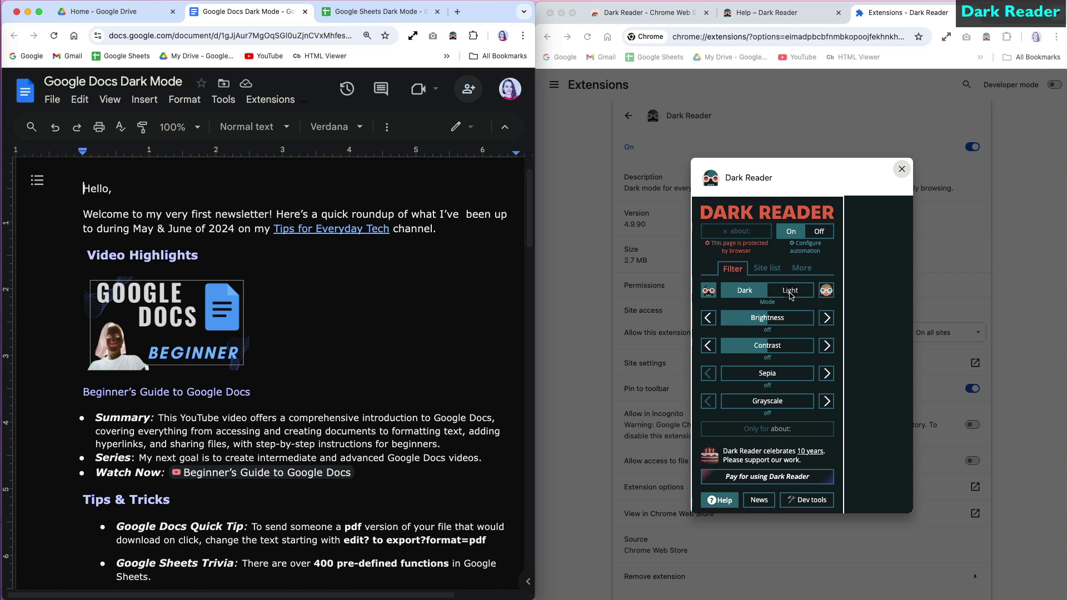
pyautogui.click(789, 293)
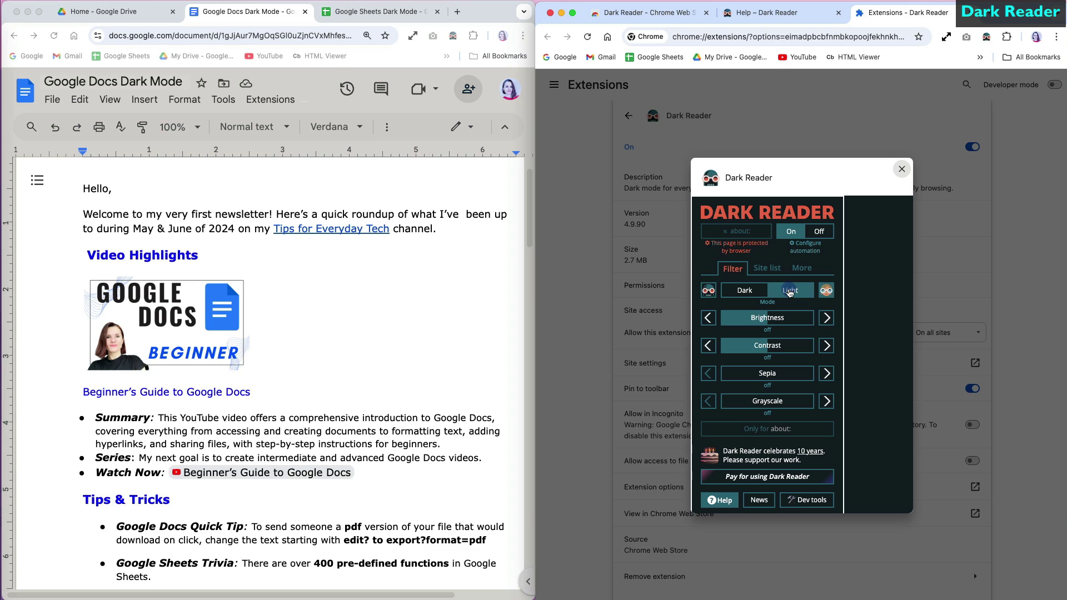
pyautogui.click(749, 292)
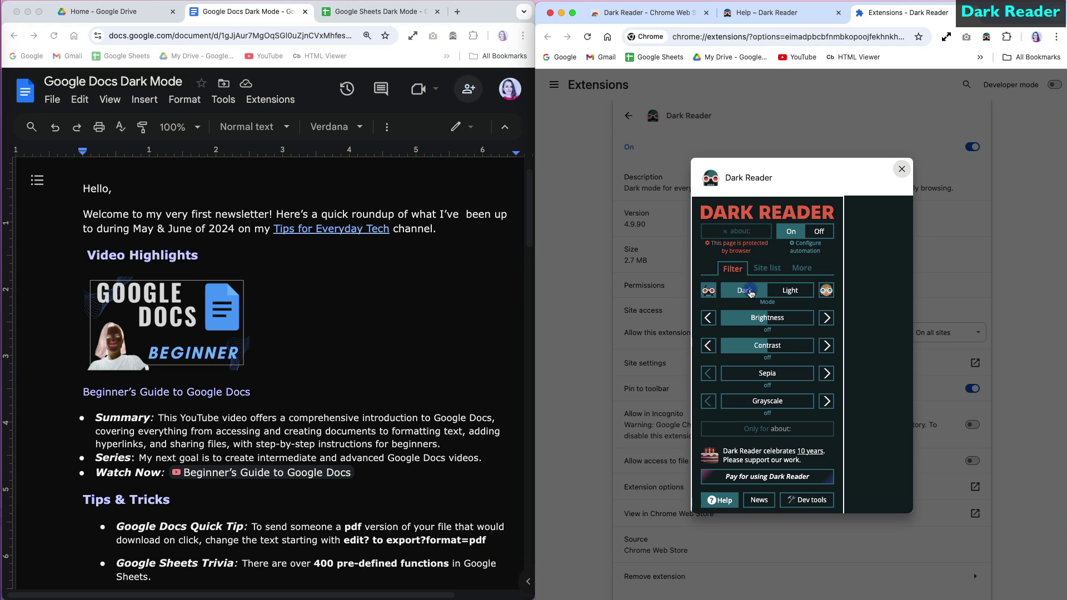
# Set Dark Reader's brightness to +5 and sepia to +40, and remove grayscale
pyautogui.click(709, 318)
pyautogui.click(825, 318)
pyautogui.click(826, 318)
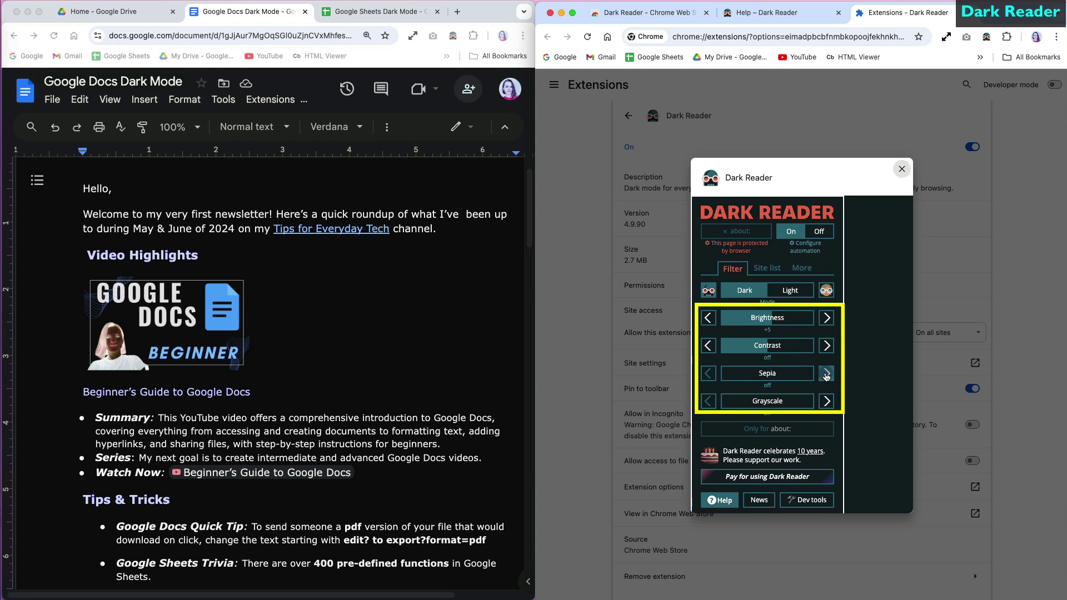
pyautogui.click(826, 374)
pyautogui.click(825, 373)
pyautogui.click(825, 374)
pyautogui.click(826, 374)
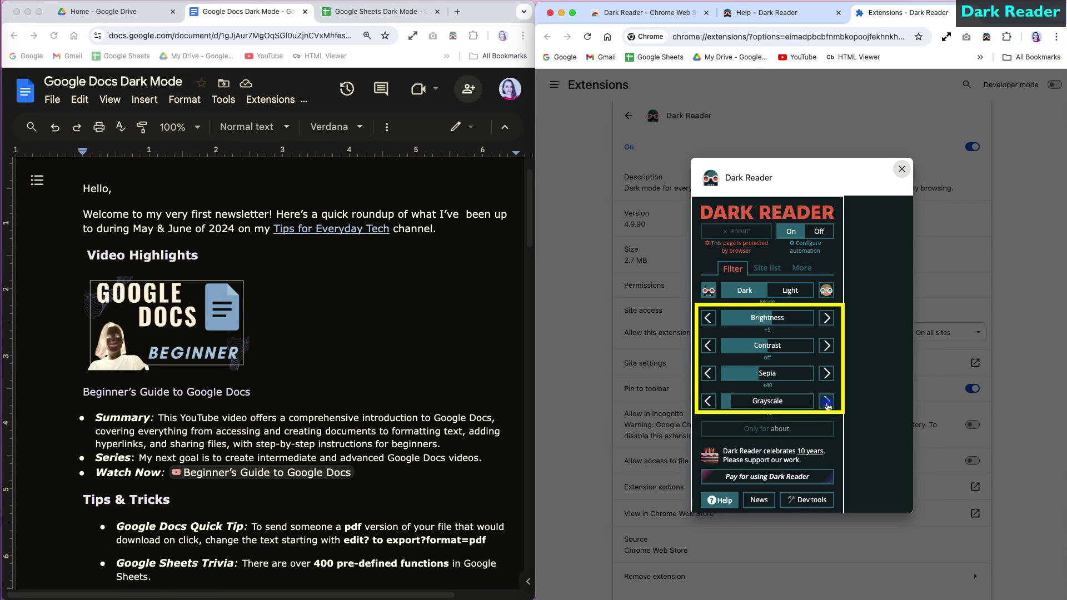
pyautogui.click(734, 407)
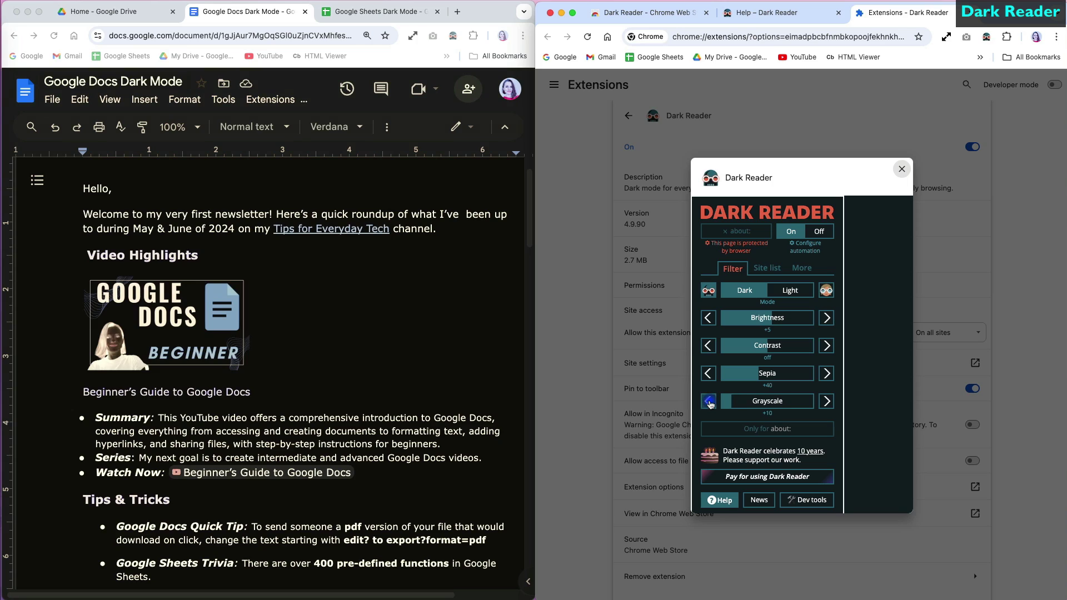
pyautogui.moveTo(734, 405); pyautogui.dragTo(722, 406)
pyautogui.scroll(-1, 773, 423)
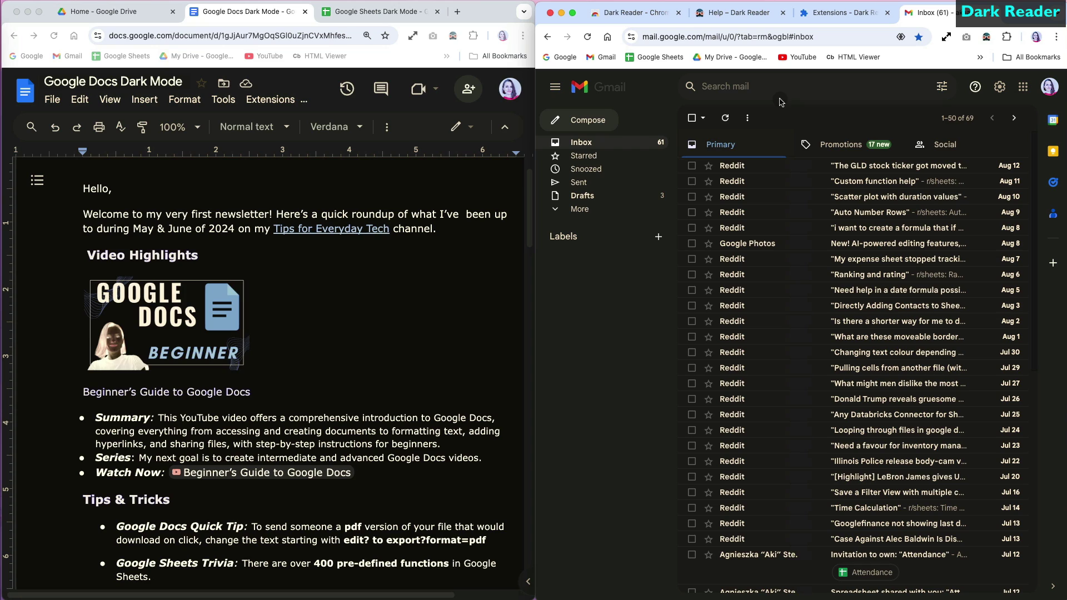
# Open the YouTube bookmark to see it darkened, then view the Dark Reader help tab
pyautogui.click(797, 58)
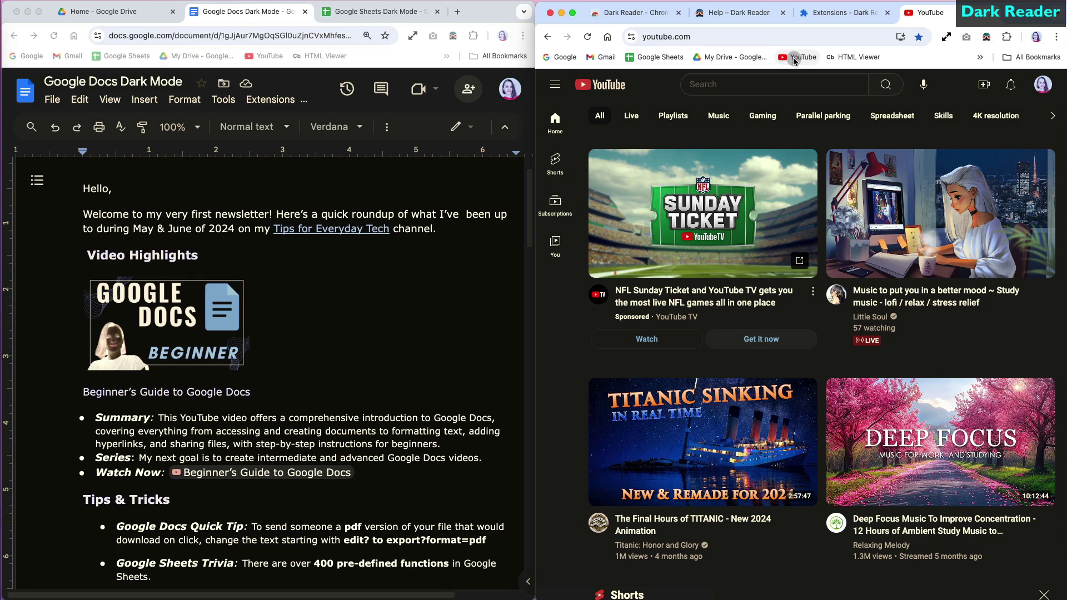
pyautogui.click(738, 13)
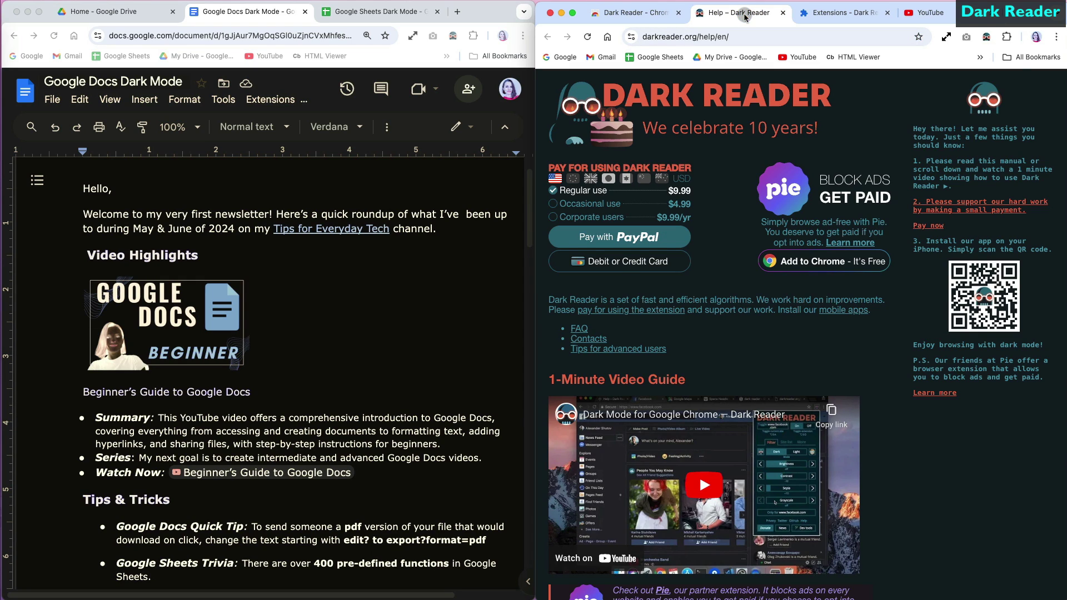
# Switch Dark Reader off and reload the newsletter Doc so it returns to light mode
pyautogui.click(842, 13)
pyautogui.click(972, 147)
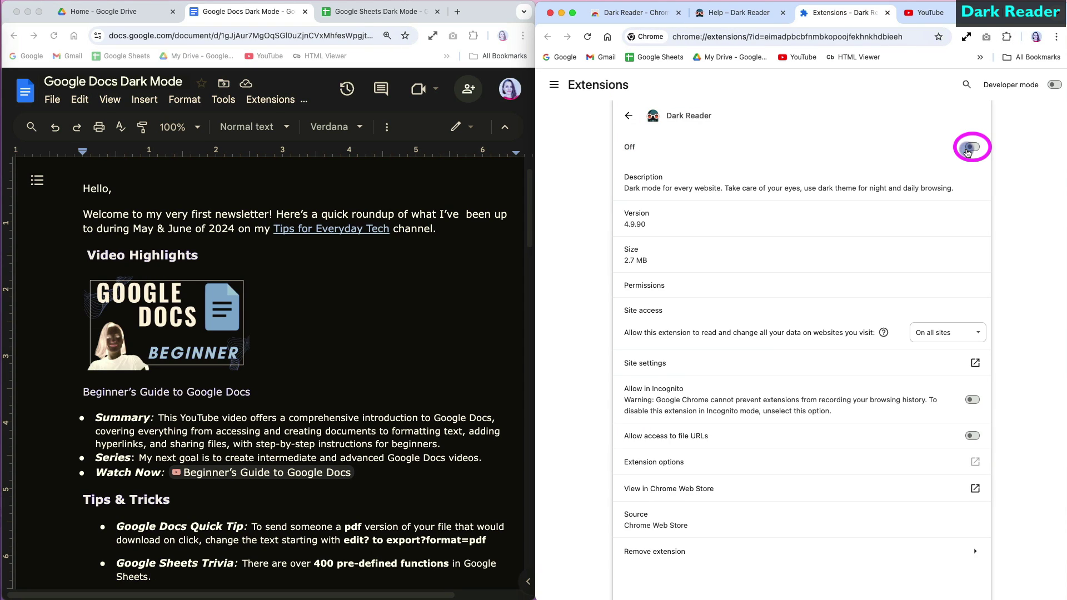
pyautogui.click(419, 284)
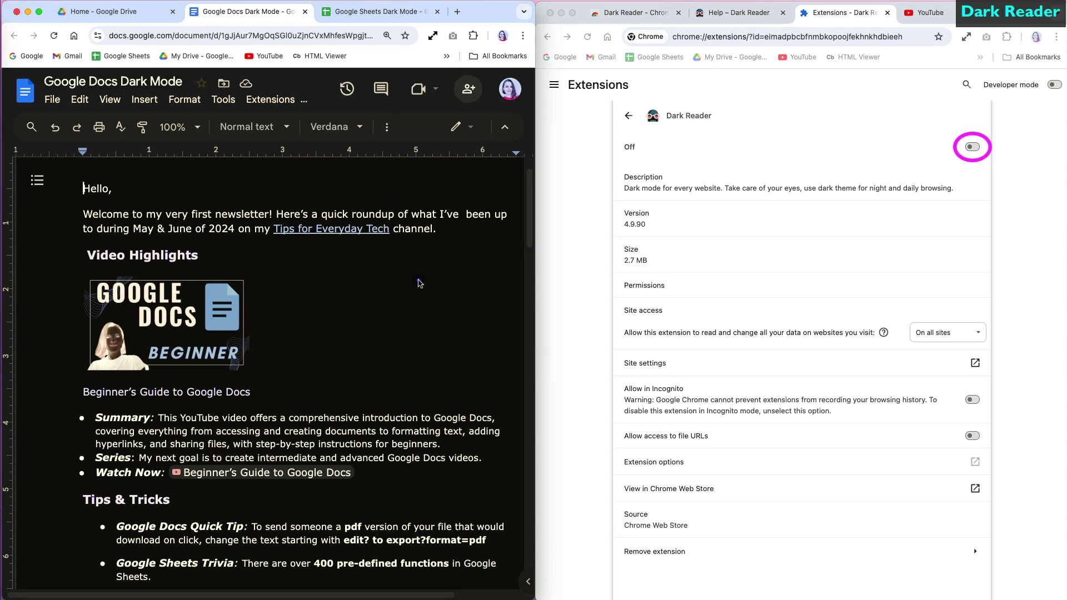
pyautogui.click(54, 35)
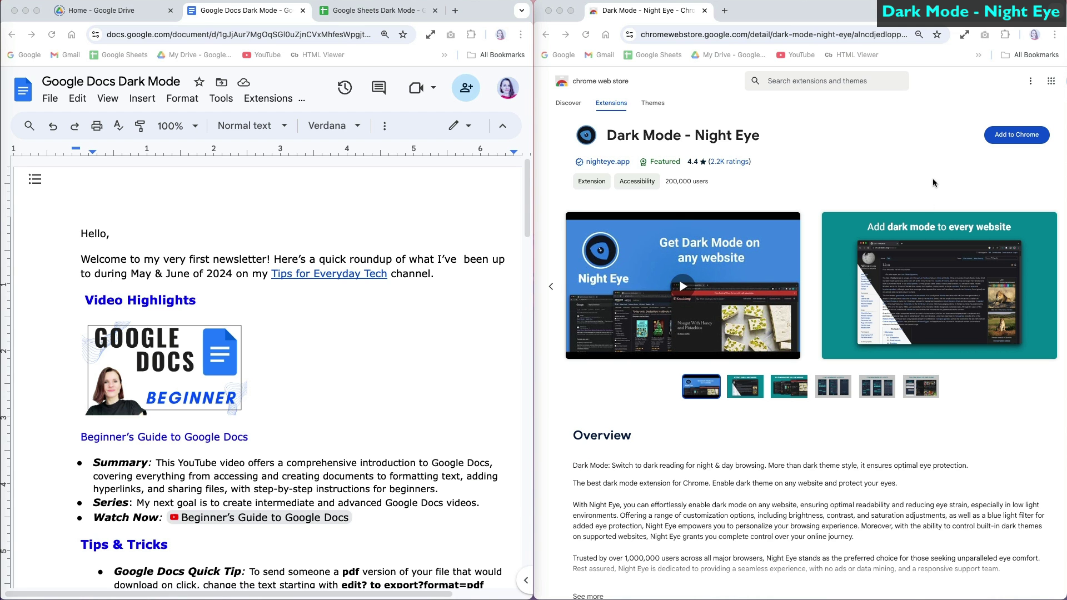
# Install the Night Eye extension from the Web Store and pin it to the toolbar
pyautogui.click(1017, 136)
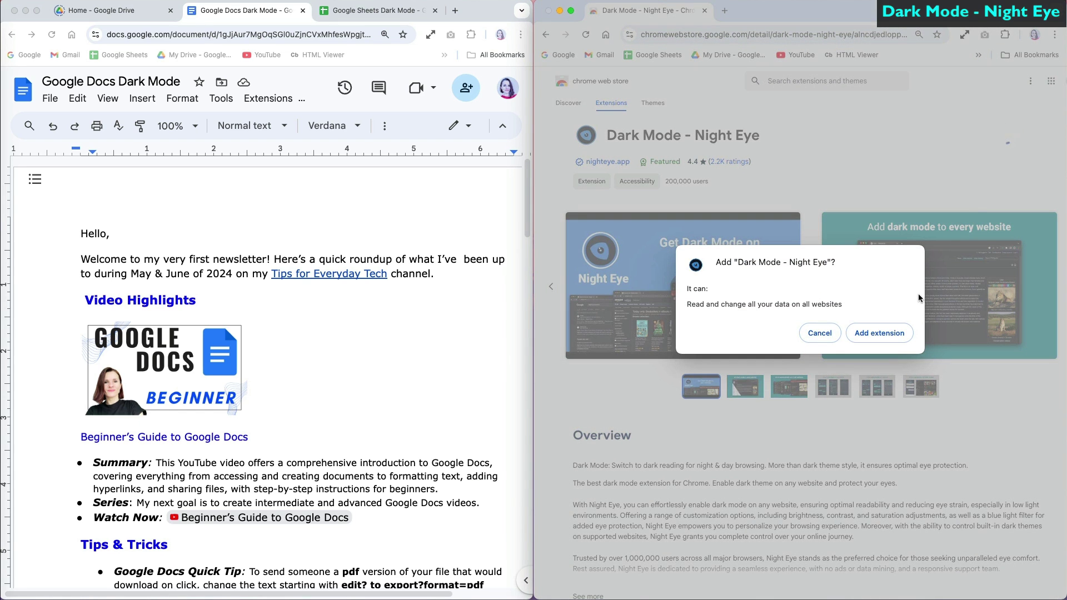
pyautogui.click(892, 334)
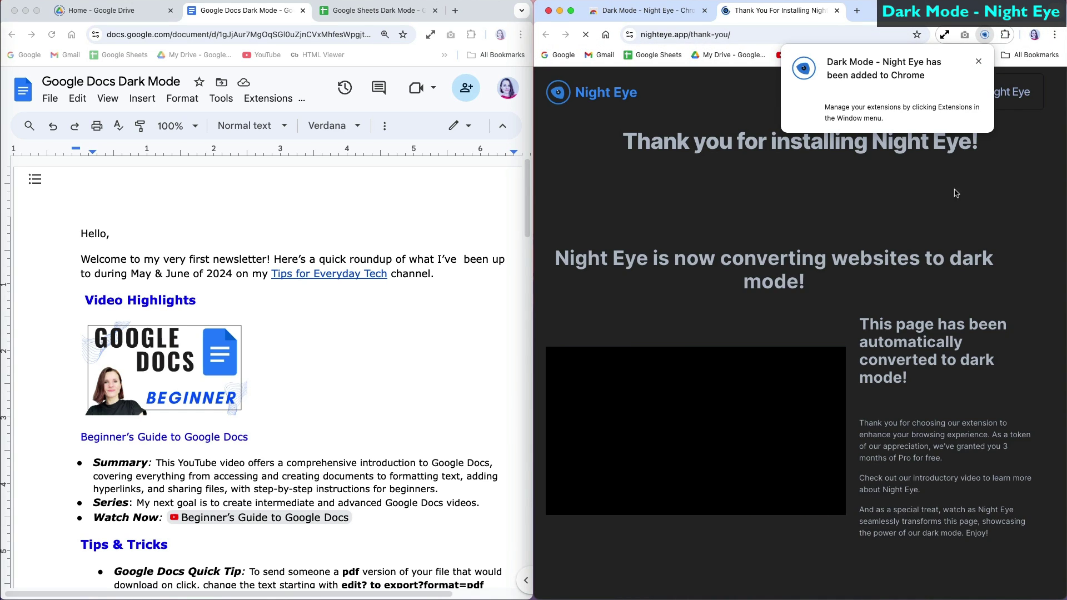
pyautogui.click(979, 61)
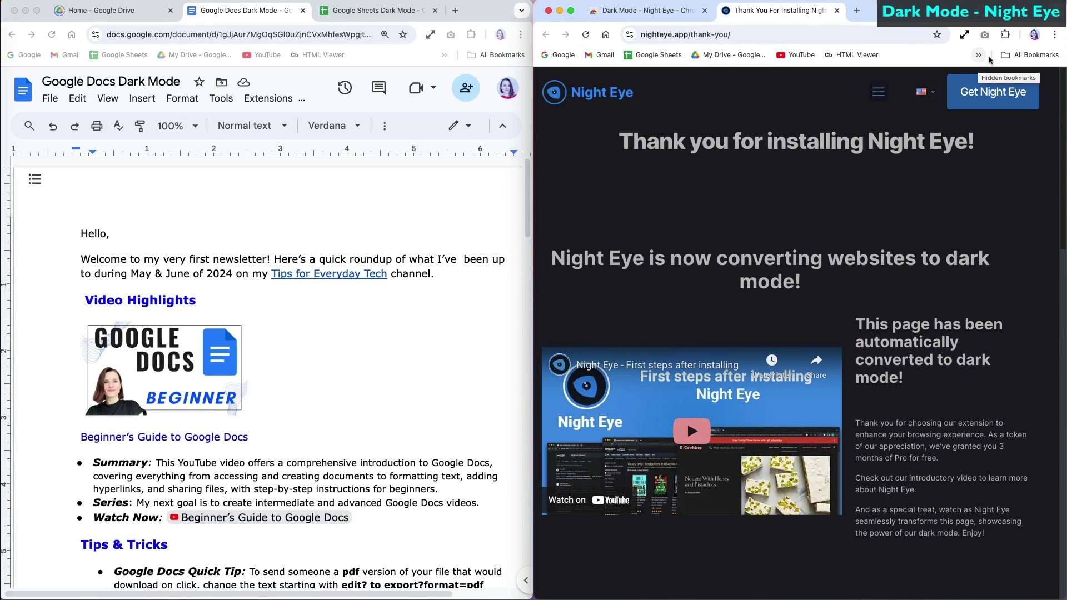
pyautogui.click(1005, 34)
pyautogui.click(966, 121)
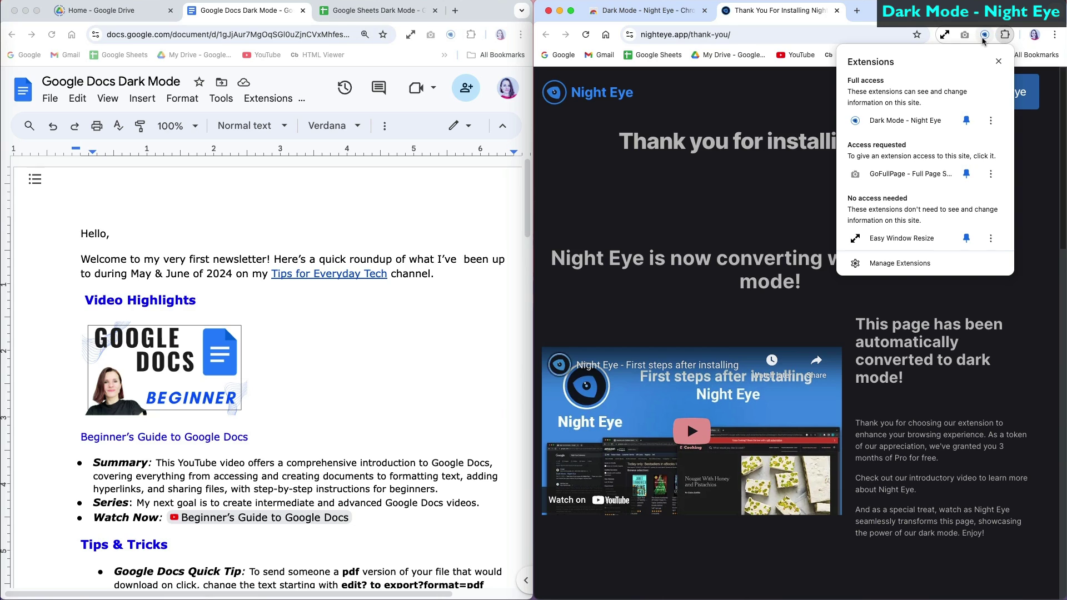
# Keep Dark as the default mode on Night Eye's settings page
pyautogui.click(984, 34)
pyautogui.click(889, 320)
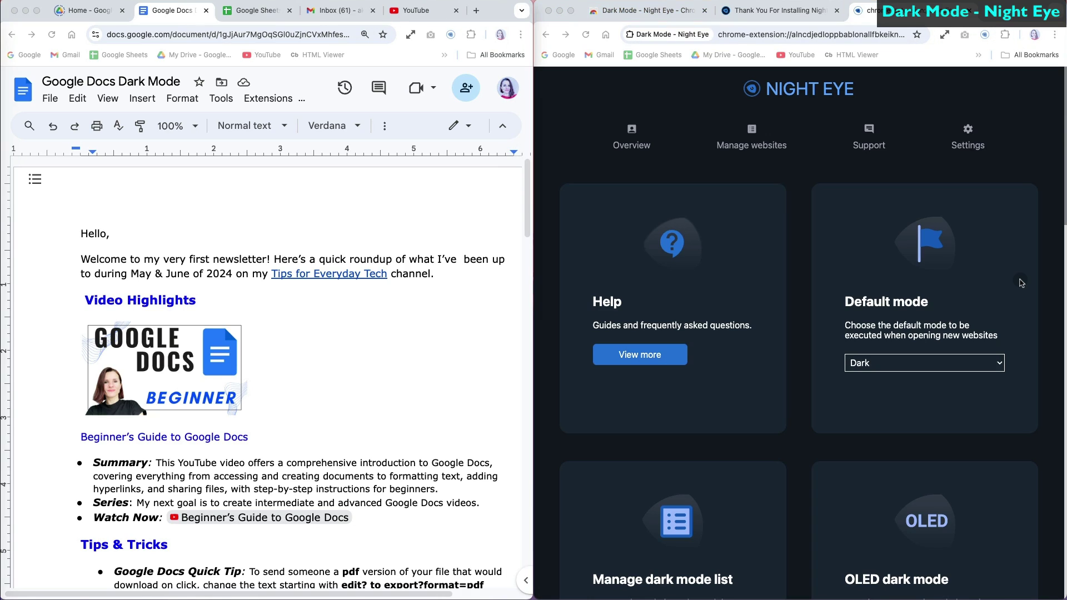
pyautogui.click(1000, 363)
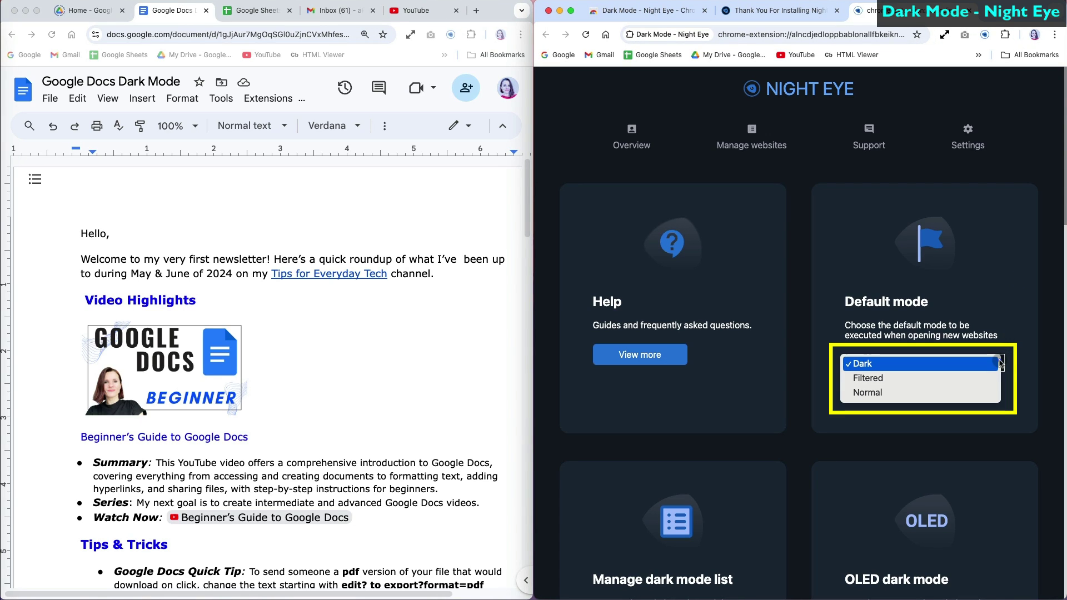
pyautogui.click(963, 365)
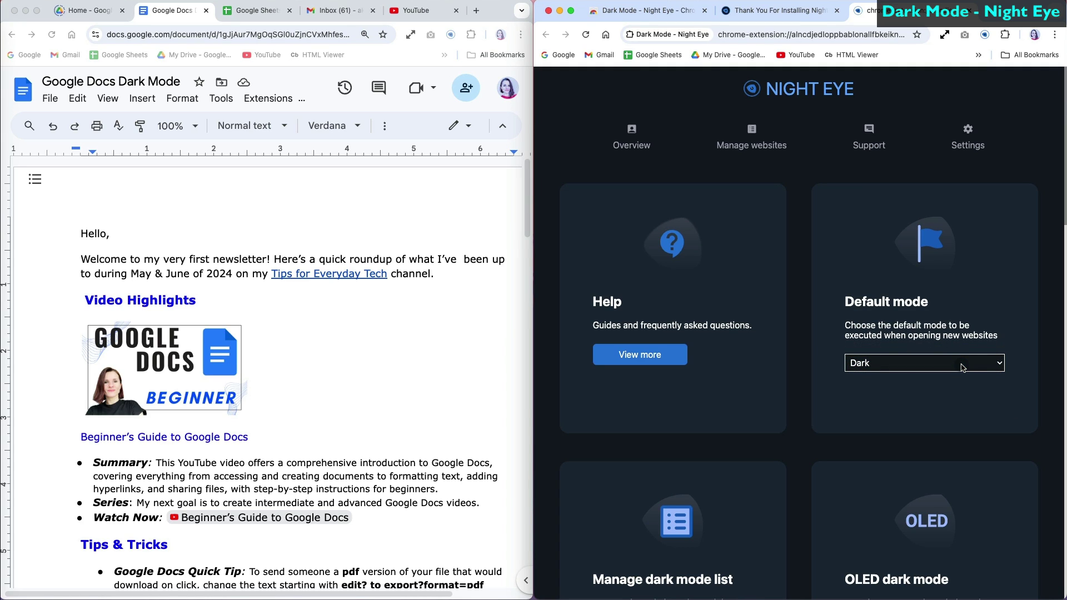
# Reload the Google Docs newsletter twice so Night Eye shows it dark
pyautogui.click(456, 317)
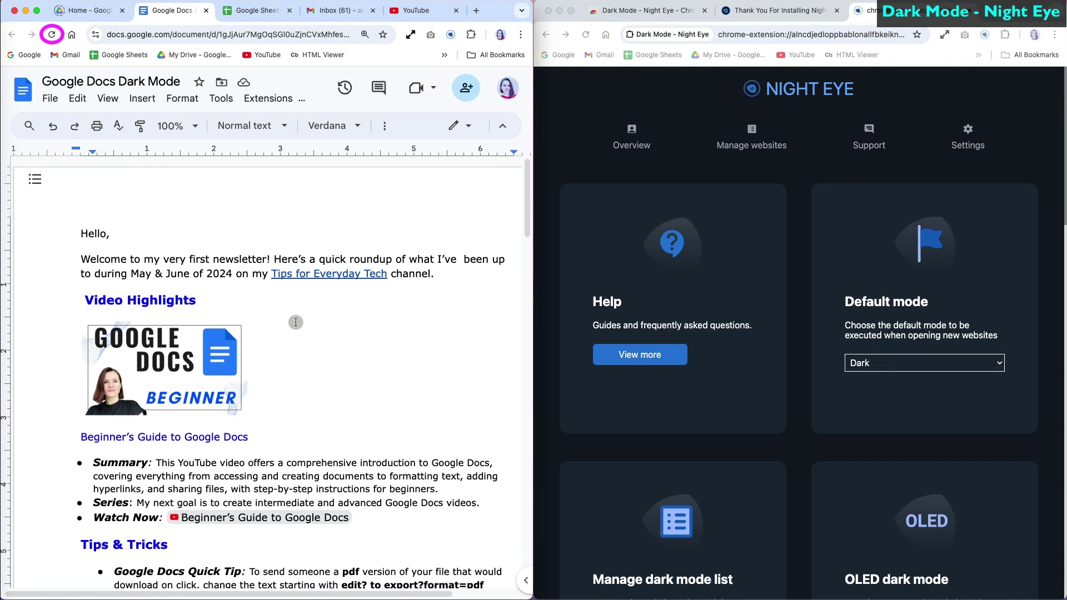
pyautogui.click(52, 36)
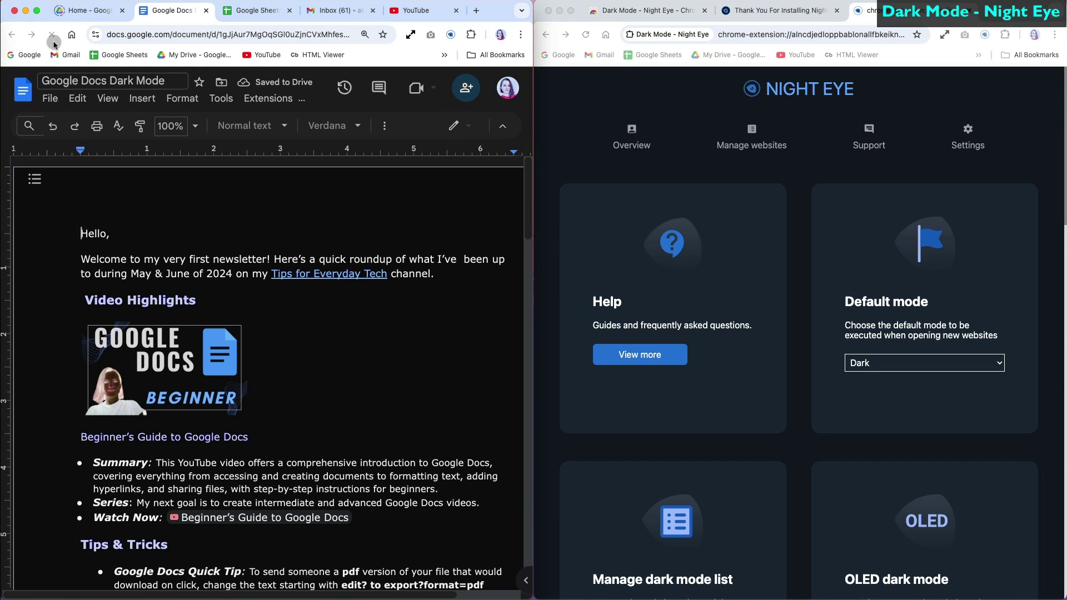
pyautogui.click(52, 35)
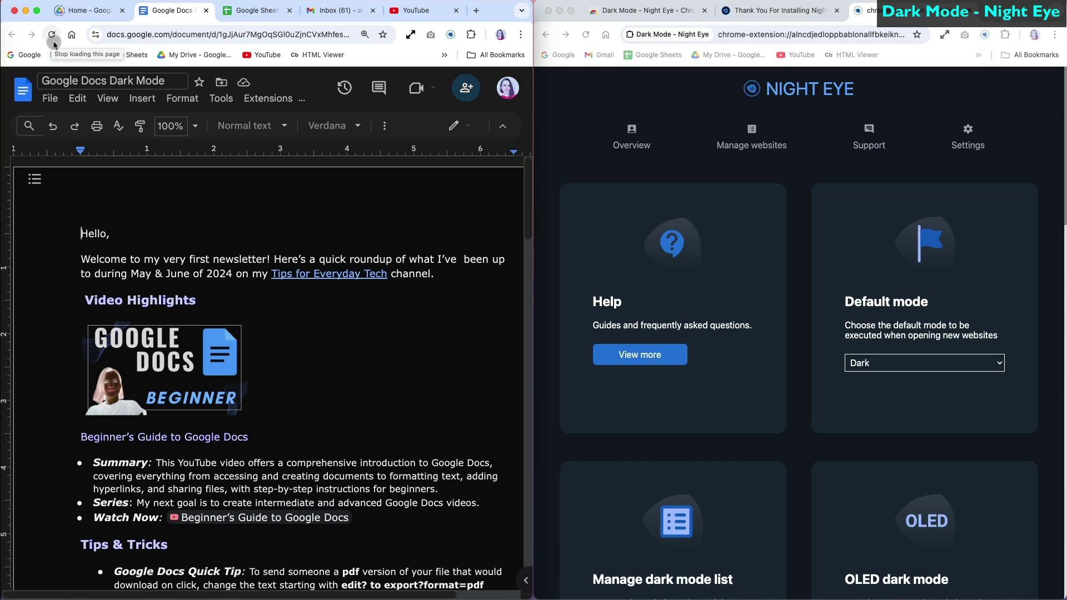
pyautogui.scroll(-1, 400, 374)
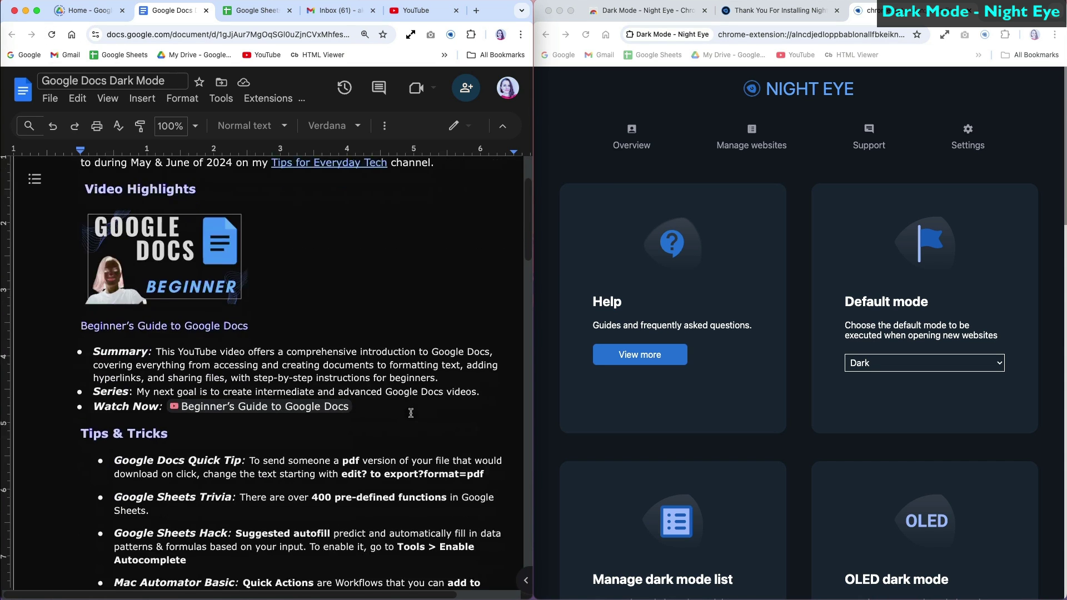
pyautogui.scroll(-5, 400, 383)
pyautogui.scroll(-2, 411, 412)
pyautogui.scroll(-4, 410, 413)
pyautogui.scroll(-1, 410, 413)
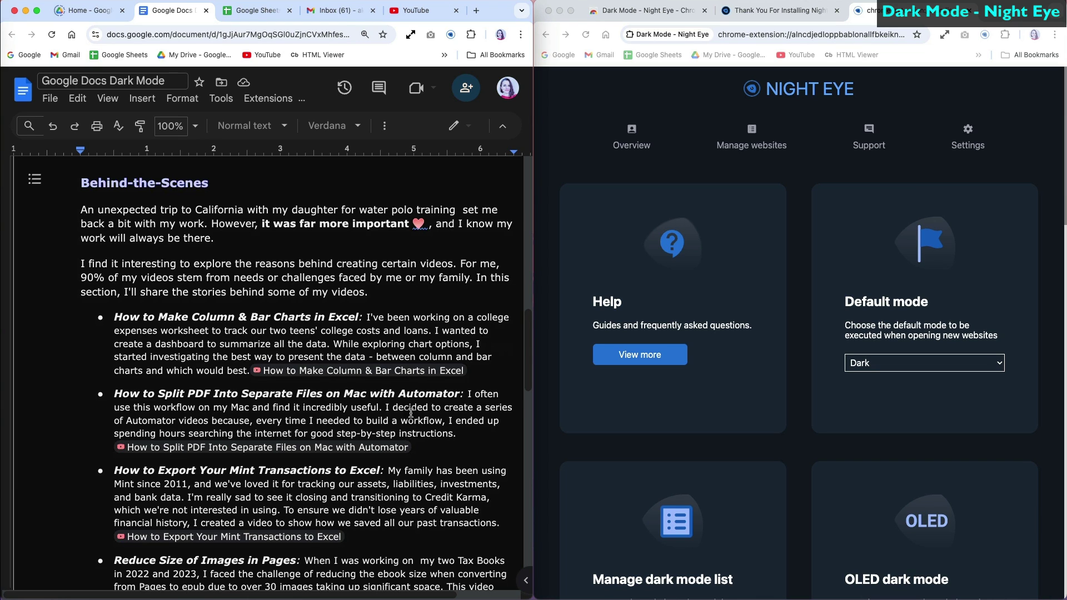
# View the Sheets spreadsheet, Drive, Gmail and YouTube in dark mode, reloading Sheets and YouTube
pyautogui.click(246, 10)
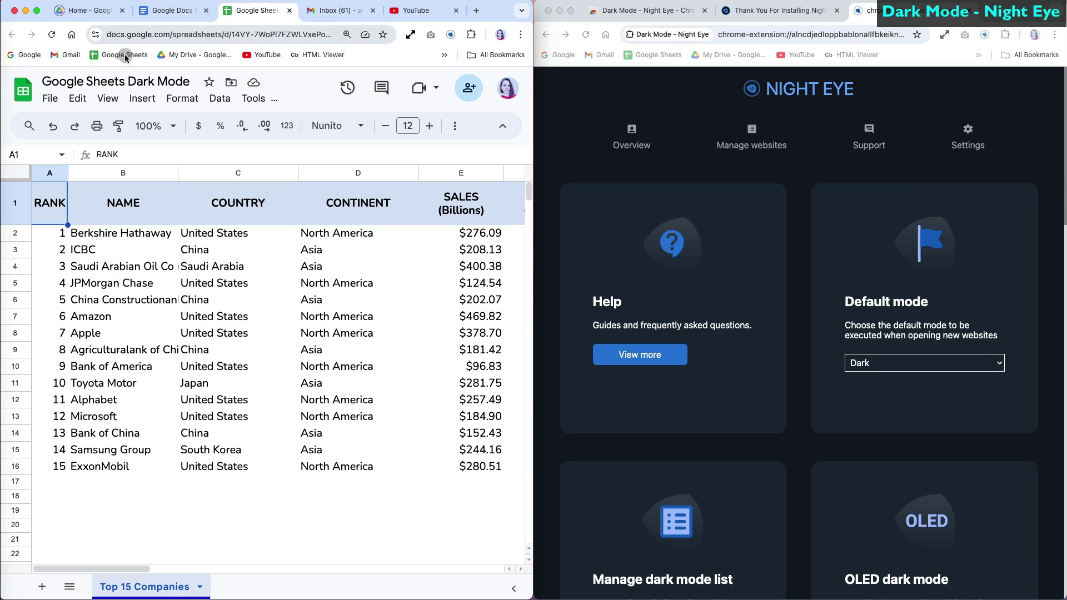
pyautogui.click(53, 38)
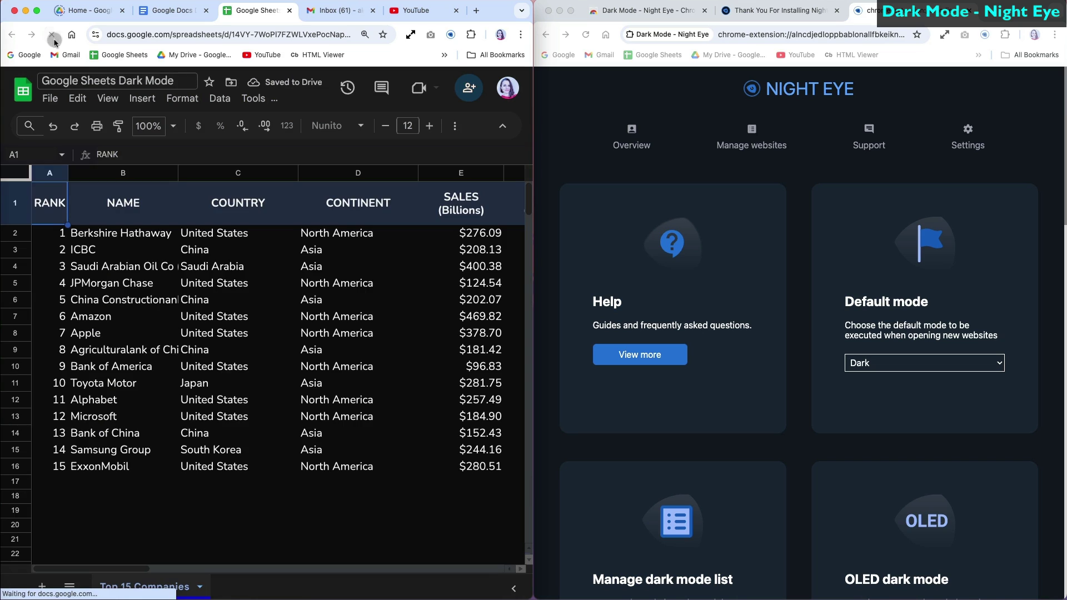
pyautogui.click(73, 13)
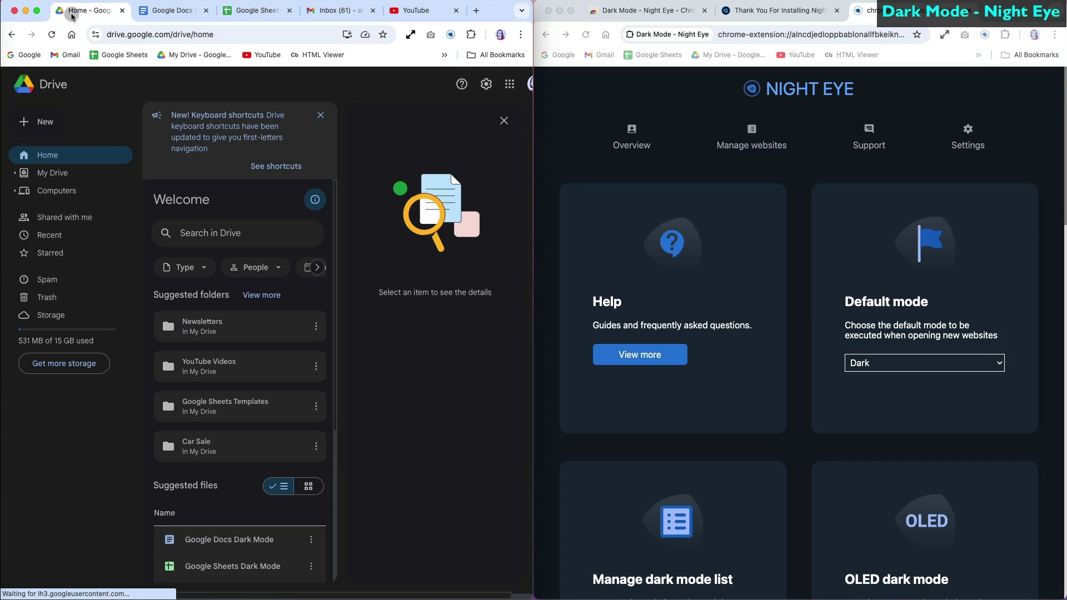
pyautogui.click(342, 10)
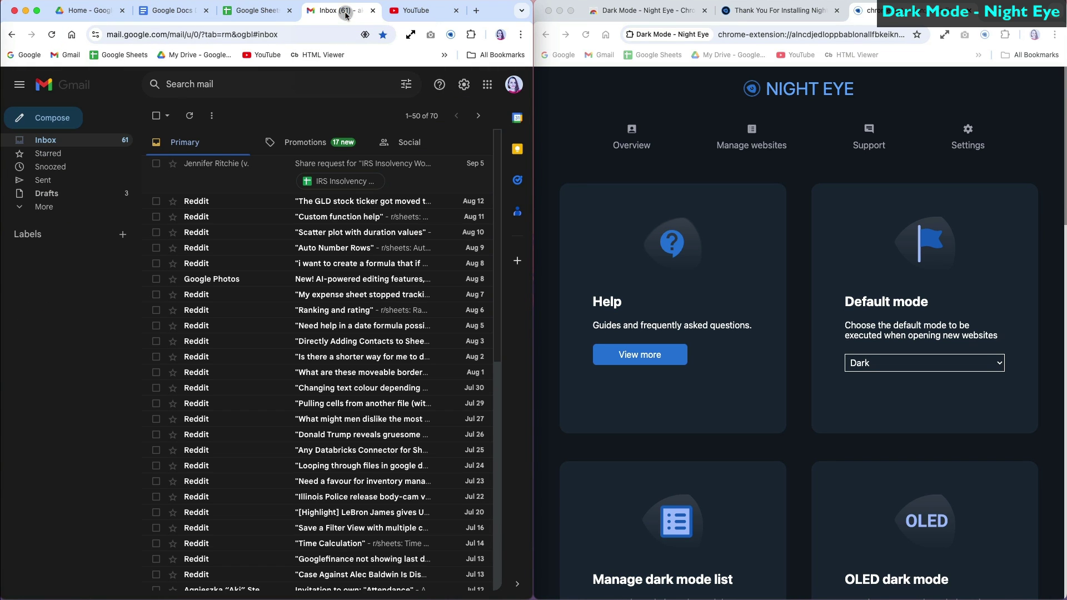
pyautogui.click(409, 18)
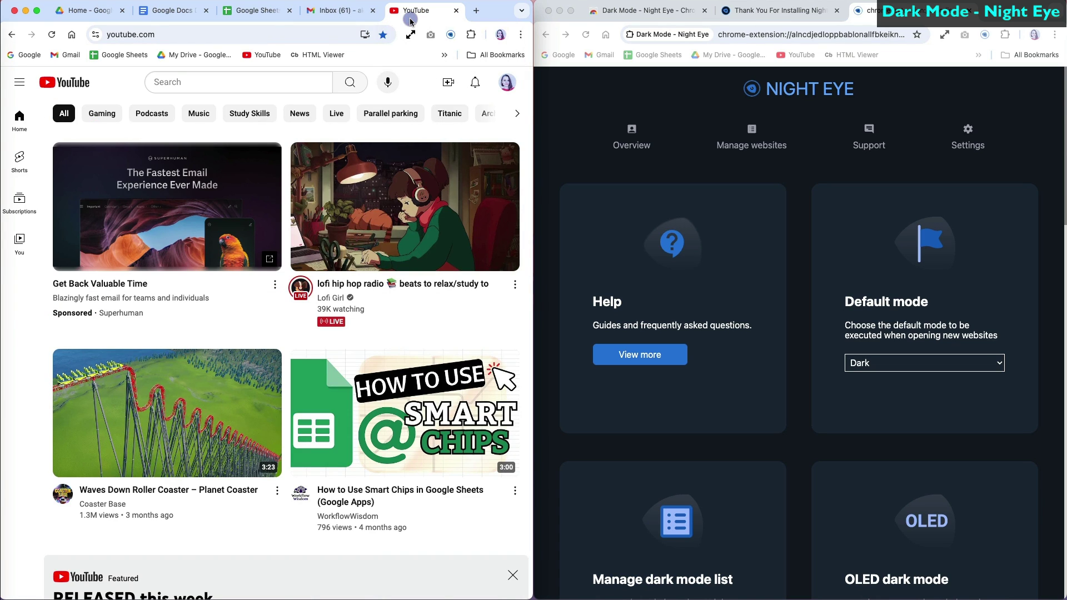
pyautogui.click(55, 38)
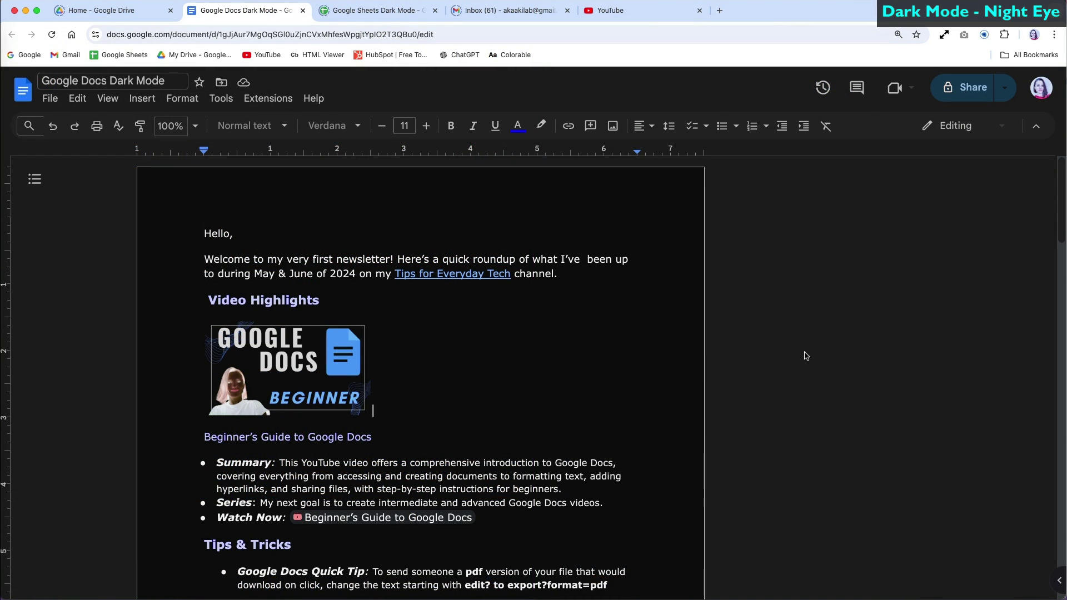
# Try 45% brightness in the Night Eye popup, then restore the defaults
pyautogui.click(984, 35)
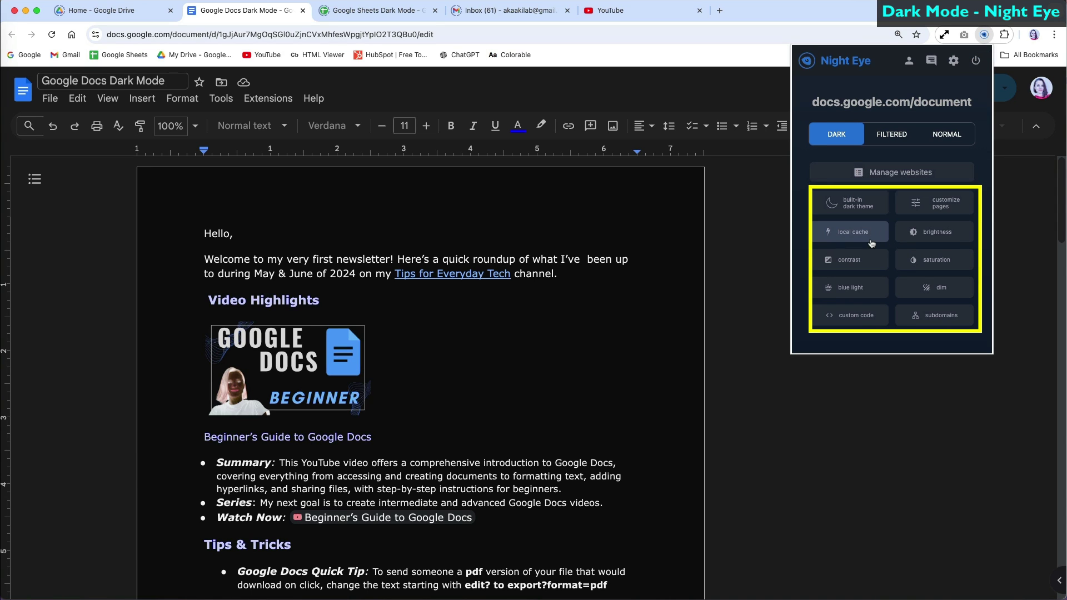
pyautogui.click(927, 234)
pyautogui.moveTo(893, 304); pyautogui.dragTo(887, 303)
pyautogui.click(896, 347)
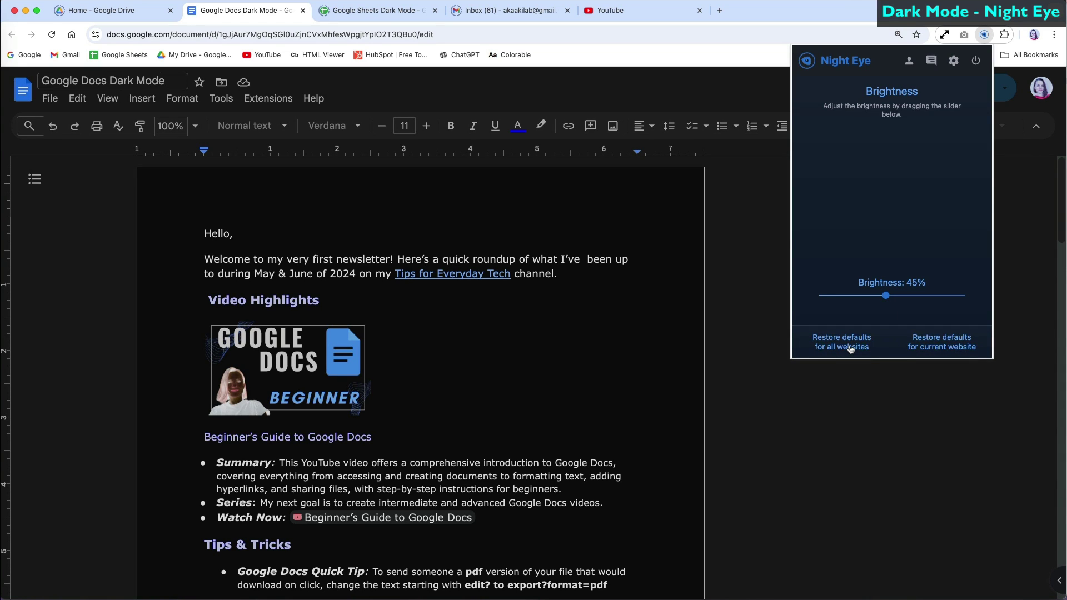
pyautogui.click(914, 347)
# Keep contrast reduced to 35%, and discard a trial lower saturation
pyautogui.click(860, 261)
pyautogui.moveTo(891, 297); pyautogui.dragTo(874, 301)
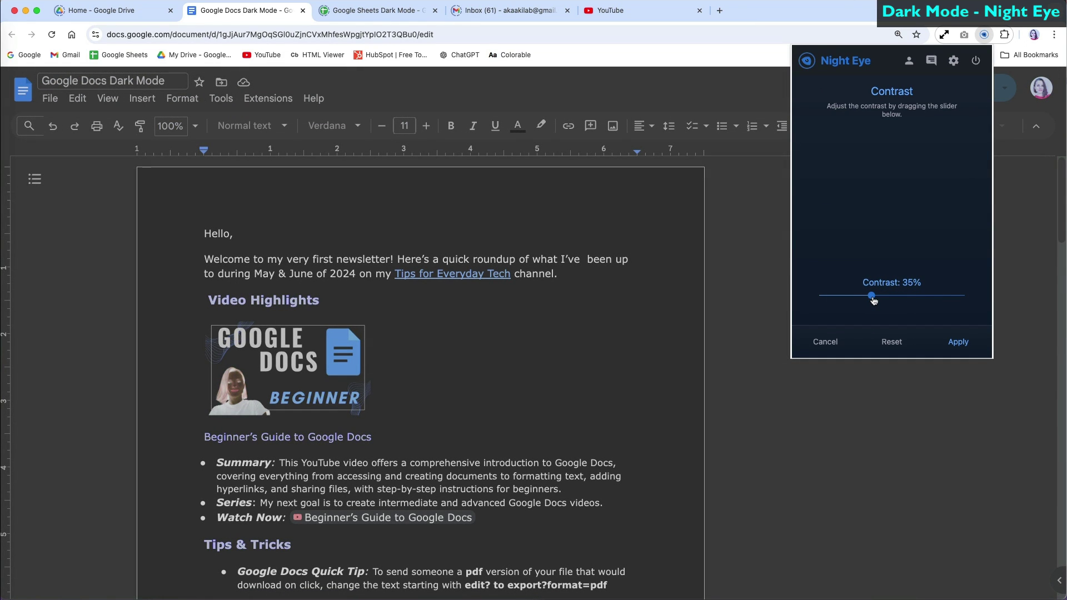
pyautogui.click(834, 343)
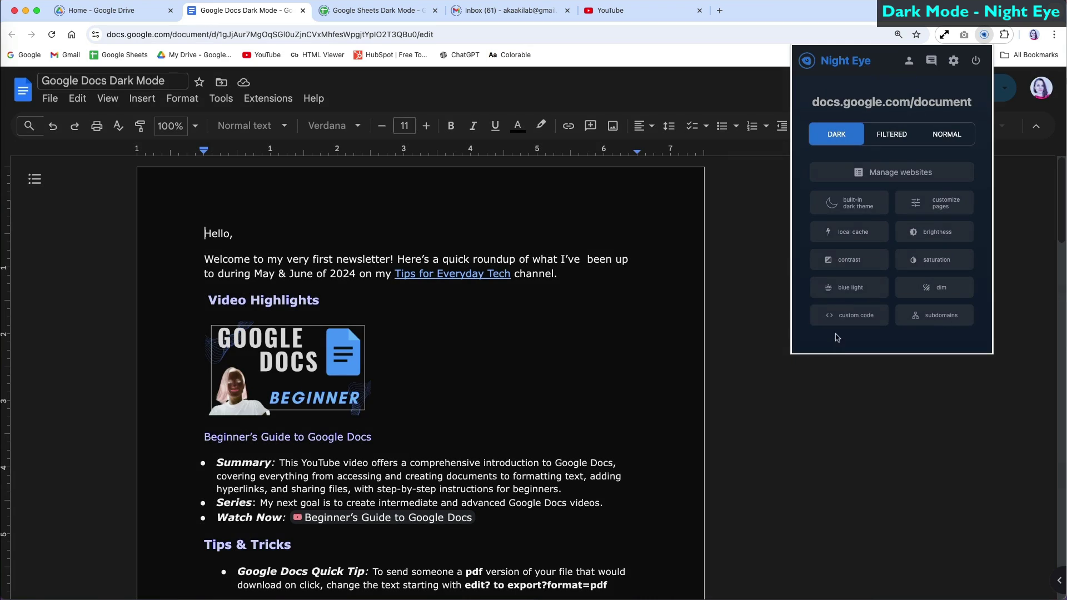
pyautogui.click(933, 261)
pyautogui.moveTo(891, 300)
pyautogui.mouseDown()
pyautogui.moveTo(910, 304)
pyautogui.moveTo(848, 304)
pyautogui.mouseUp()
pyautogui.click(828, 343)
# Apply a blue light filter and 26% dimming to the current website only
pyautogui.click(850, 287)
pyautogui.moveTo(888, 296); pyautogui.dragTo(938, 296)
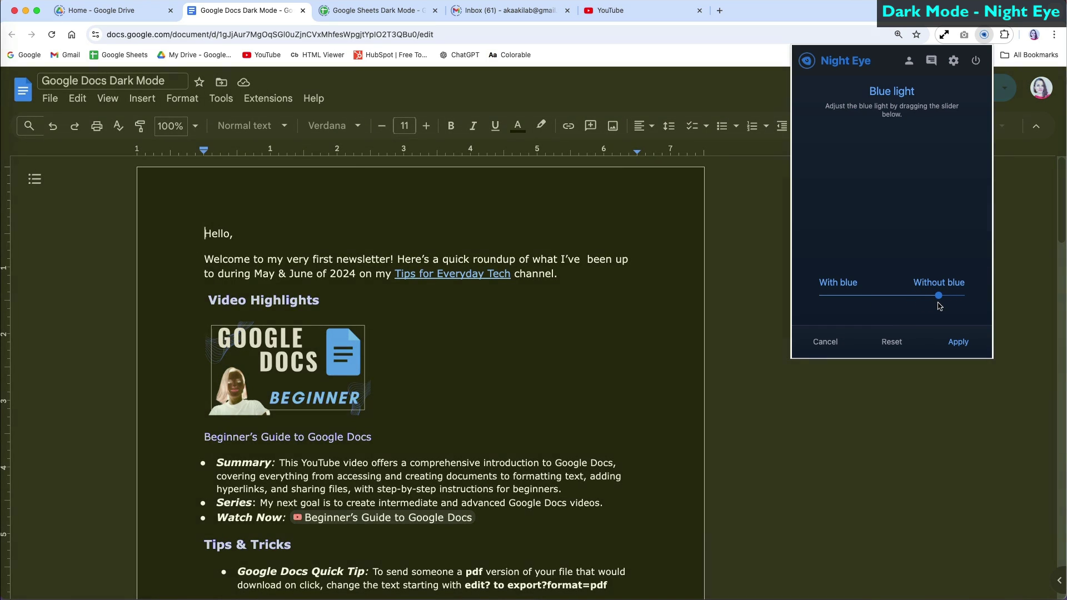
pyautogui.click(953, 351)
pyautogui.click(937, 354)
pyautogui.click(935, 288)
pyautogui.moveTo(822, 297)
pyautogui.mouseDown()
pyautogui.moveTo(881, 302)
pyautogui.moveTo(863, 306)
pyautogui.mouseUp()
pyautogui.click(958, 342)
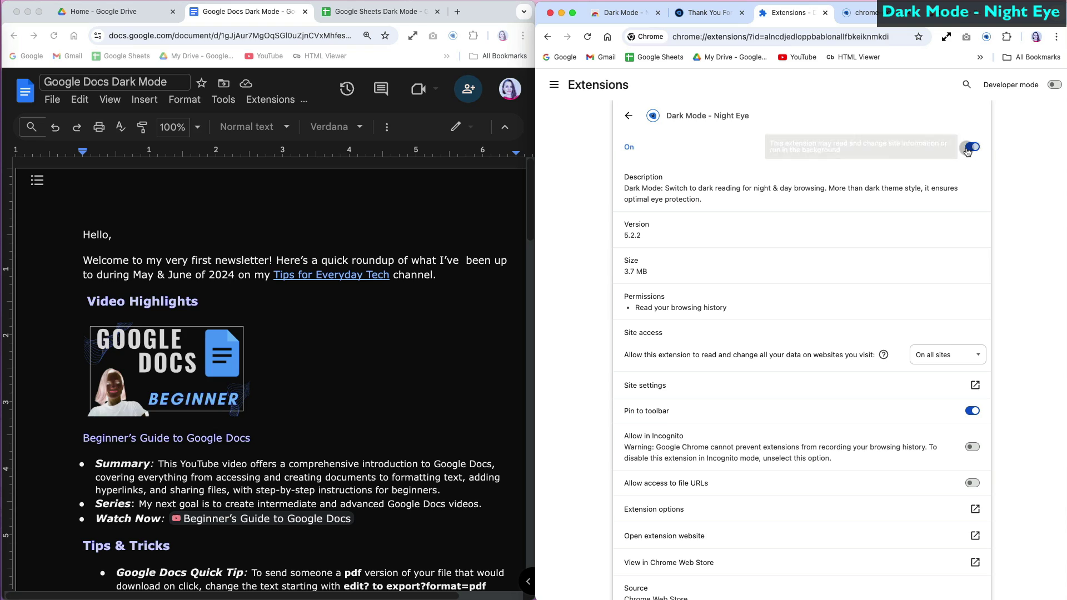
# Switch Night Eye off on its details page and reload the newsletter in light mode
pyautogui.click(969, 147)
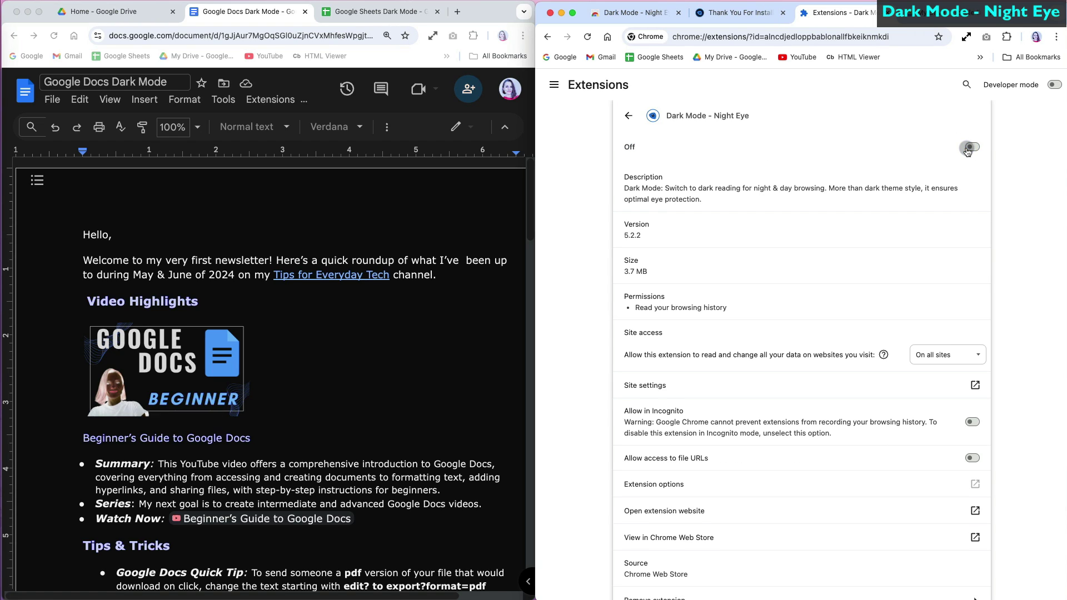
pyautogui.click(55, 36)
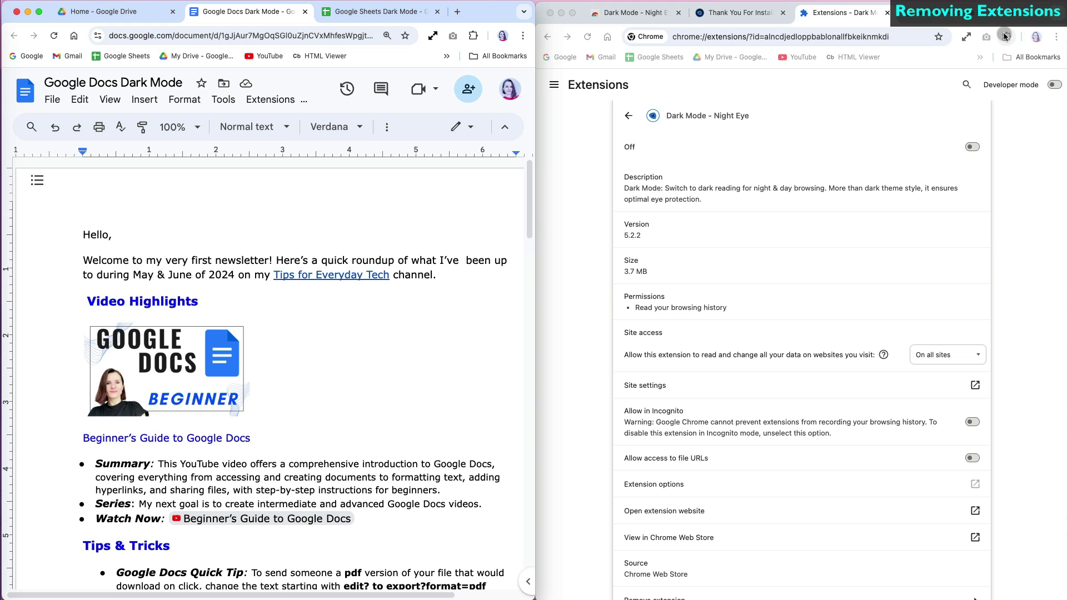
# Remove the Dark Reader extension from Chrome's extensions management page
pyautogui.click(1007, 37)
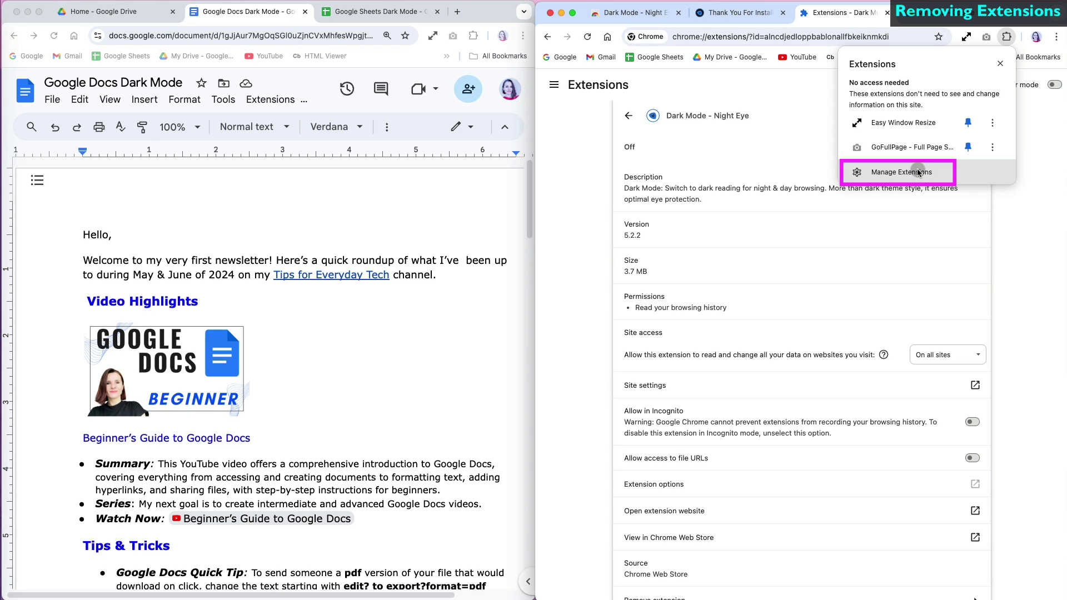
pyautogui.click(919, 172)
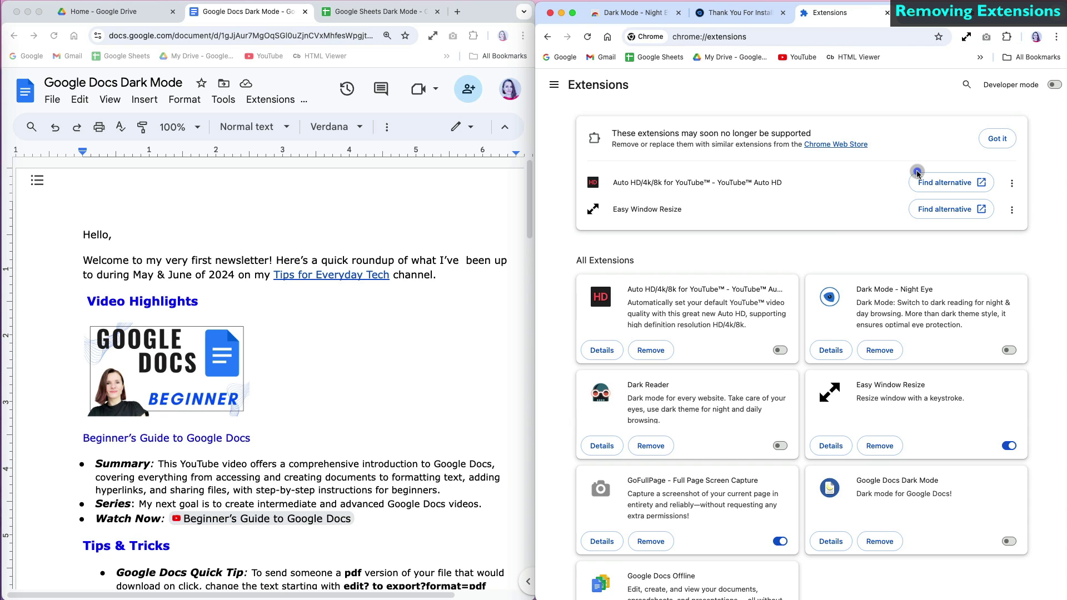
pyautogui.scroll(-2, 642, 379)
pyautogui.click(647, 384)
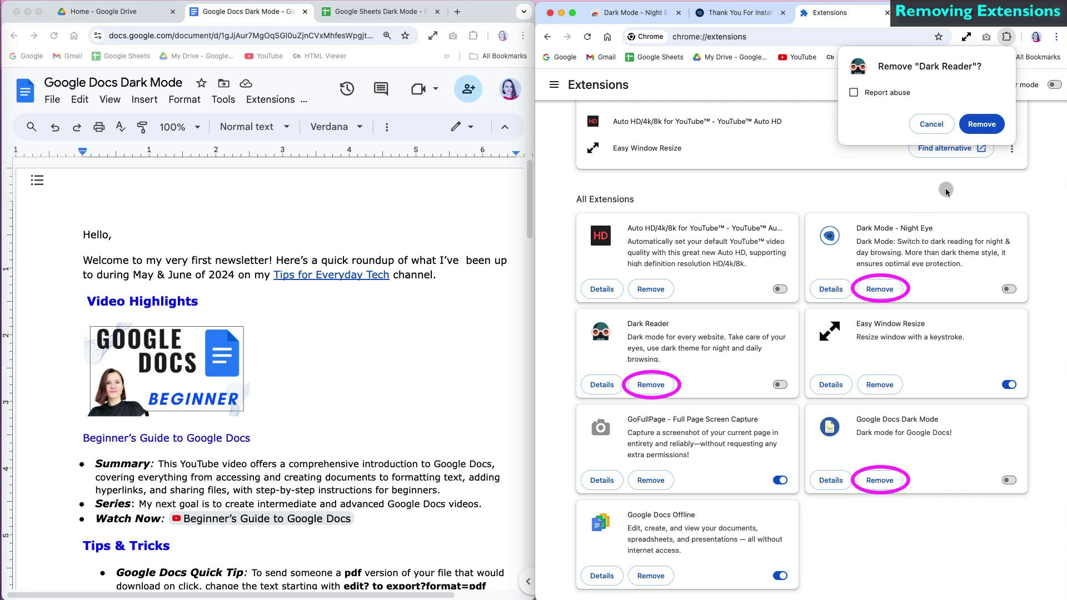
pyautogui.click(977, 126)
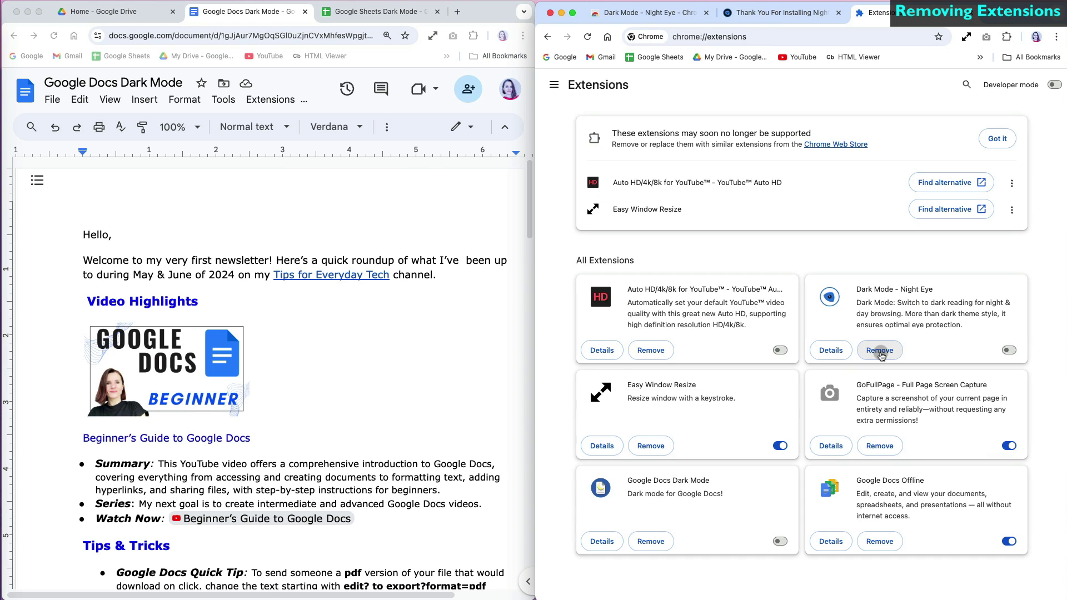
# Remove Night Eye and Google Docs Dark Mode, closing Night Eye's uninstall page
pyautogui.click(880, 351)
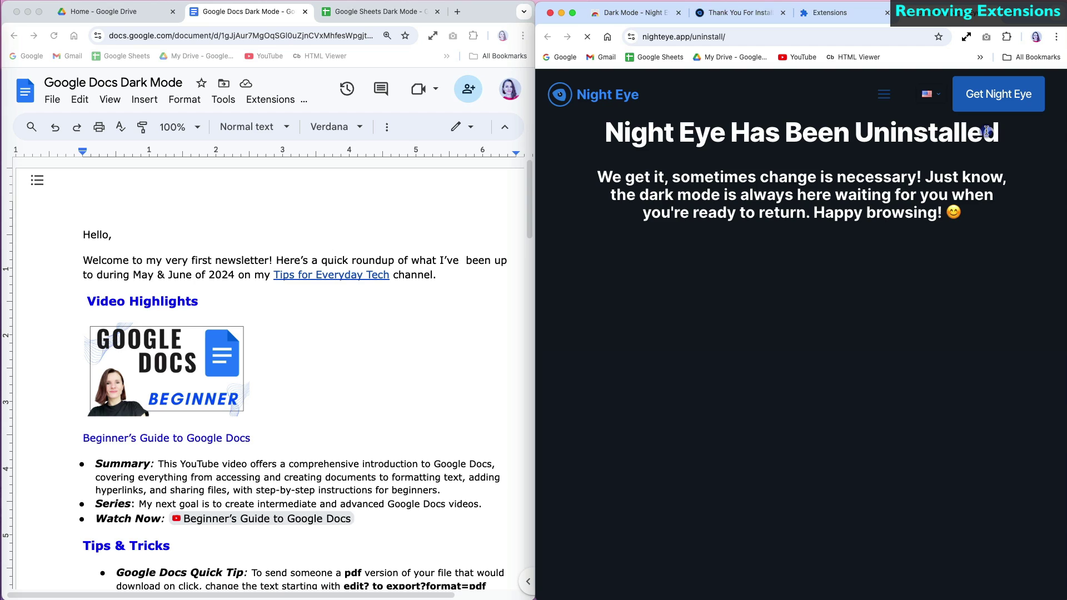
pyautogui.press('super+w')
pyautogui.click(879, 445)
pyautogui.click(990, 138)
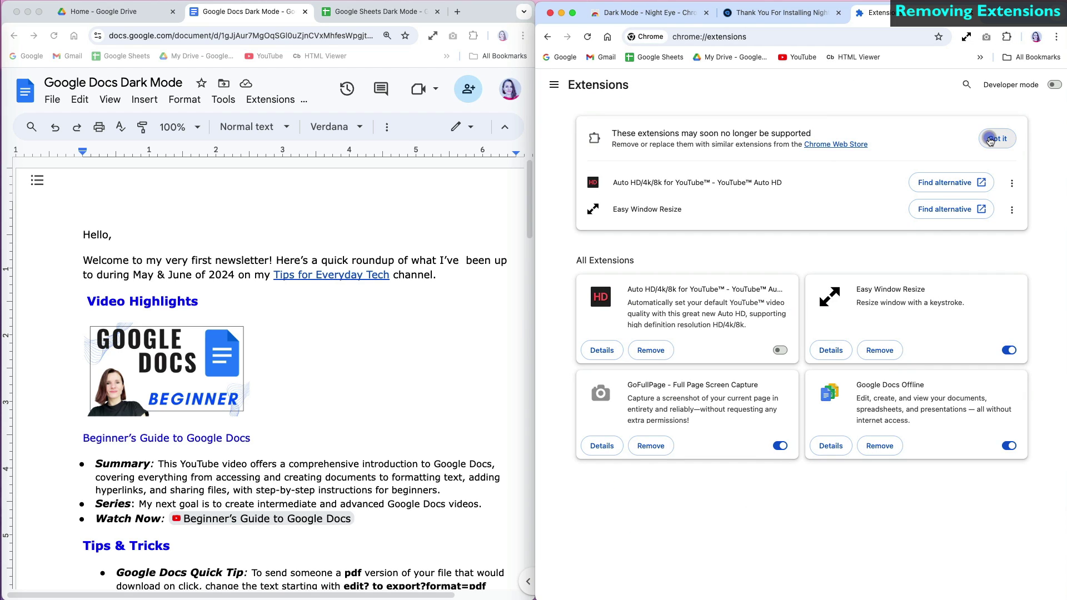